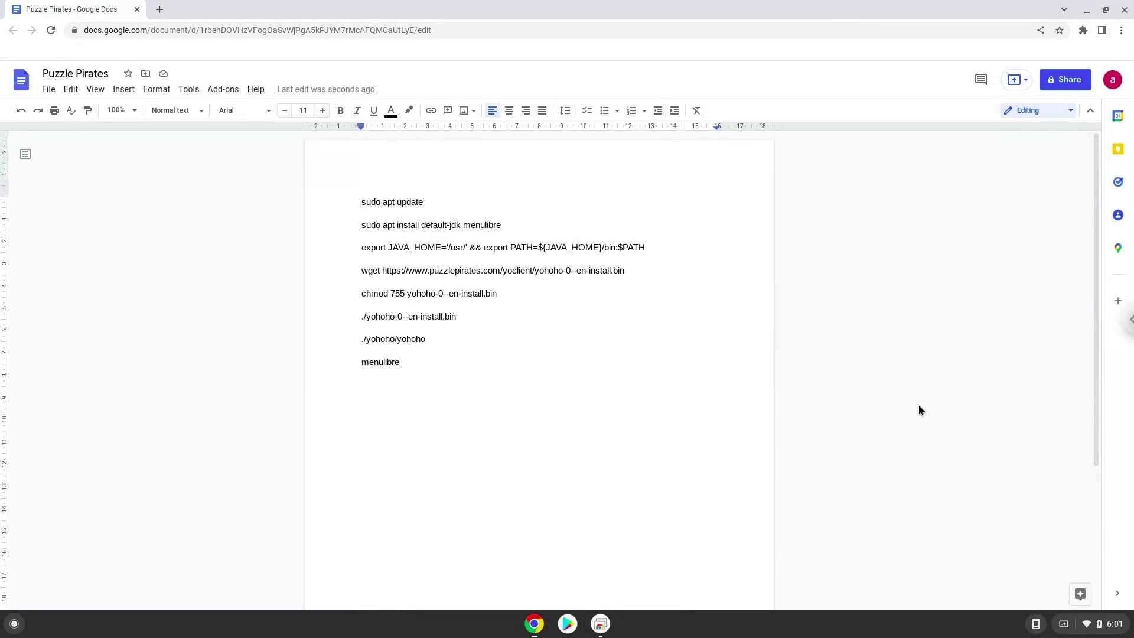
- Install the Linux development environment from the ChromeOS developer settings with the recommended 10.0 GB disk size, and close the Terminal and Settings windows
{"action": "left_click", "coordinate": [1082, 627]}
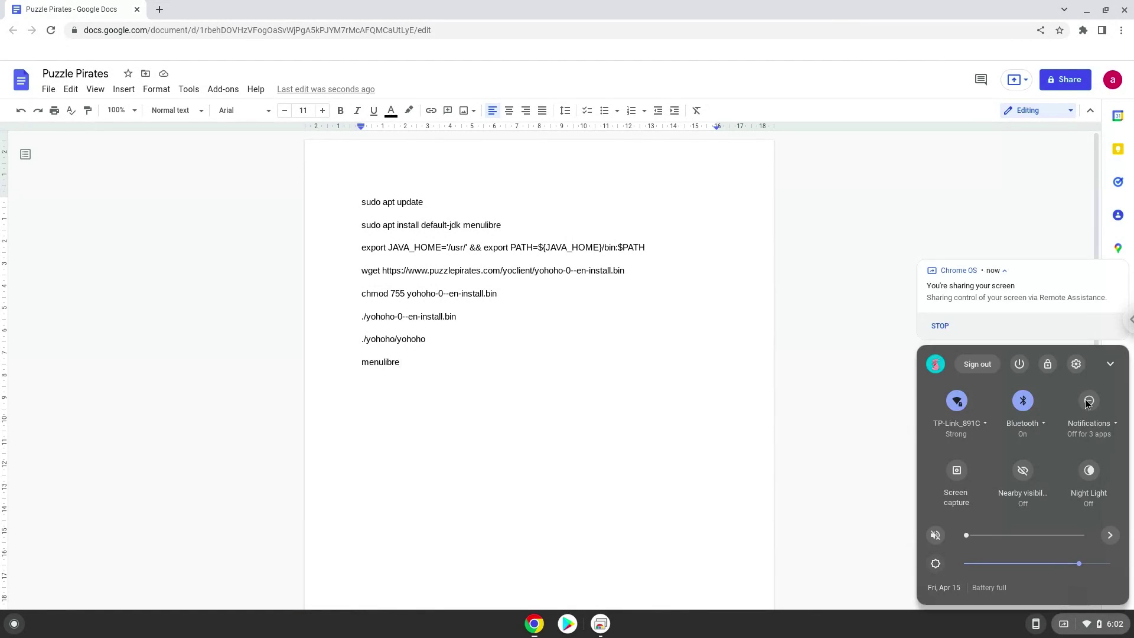
{"action": "left_click", "coordinate": [1076, 364]}
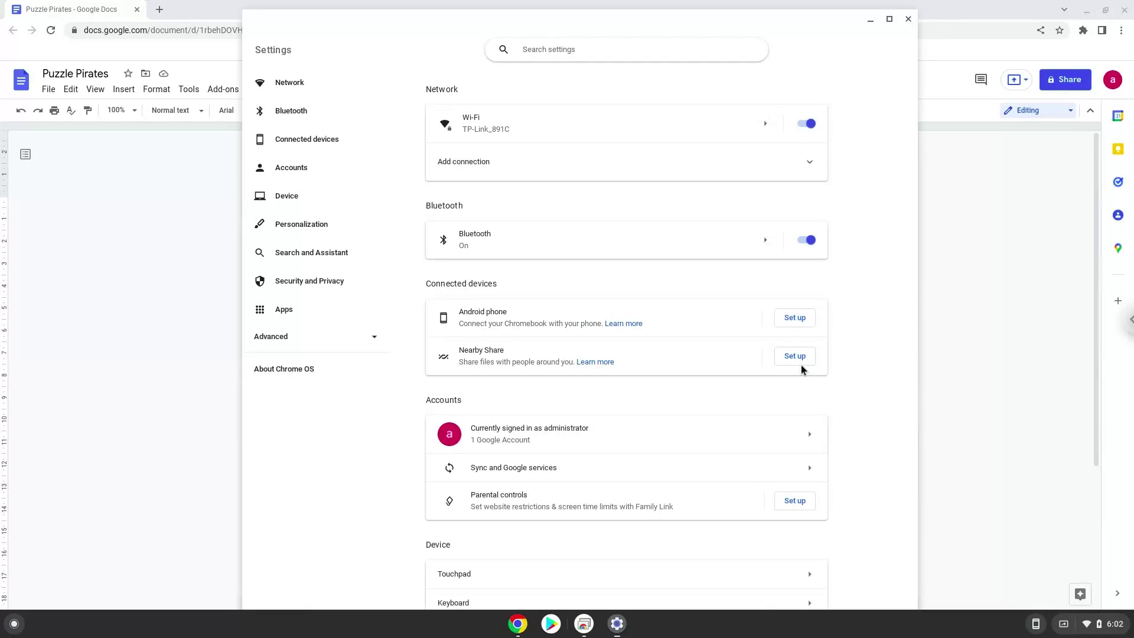
{"action": "left_click", "coordinate": [350, 343]}
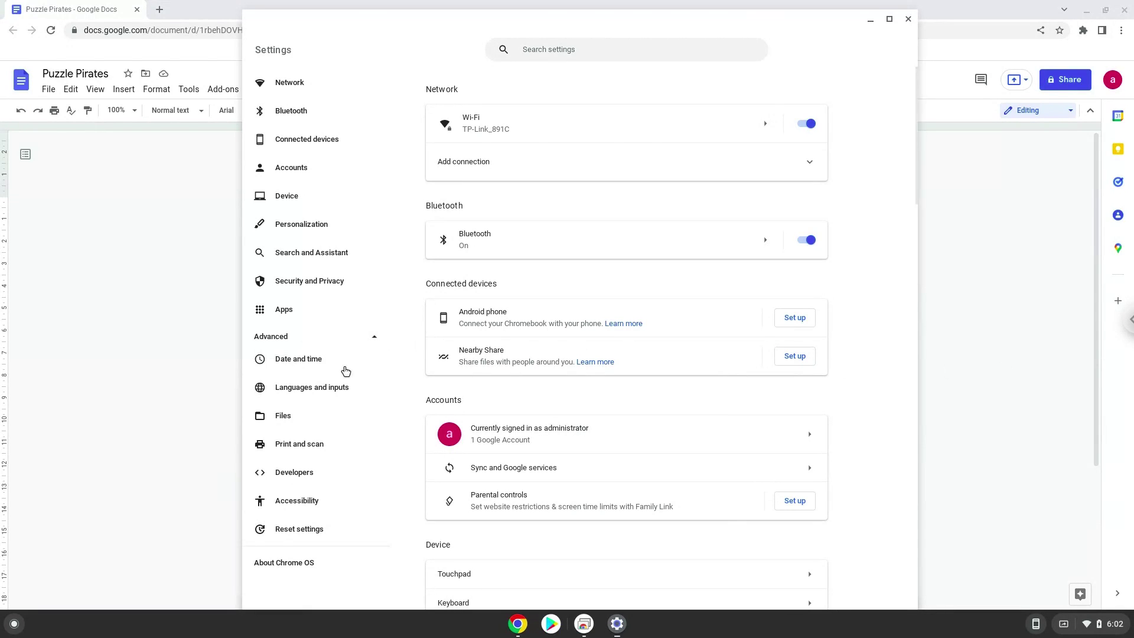
{"action": "left_click", "coordinate": [336, 483]}
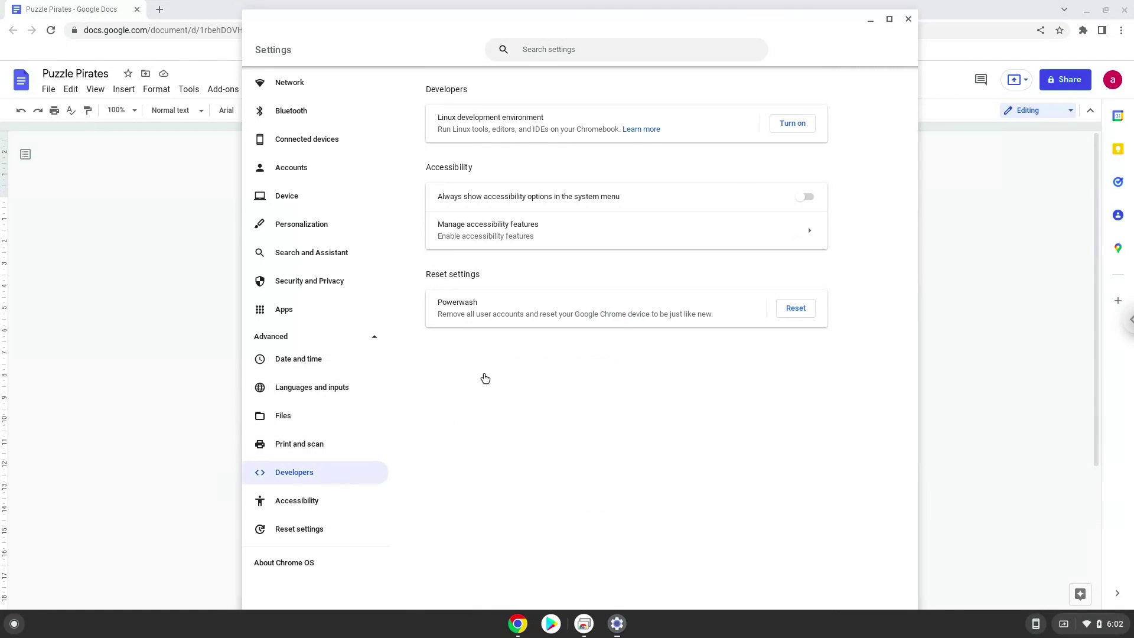
{"action": "left_click", "coordinate": [794, 125]}
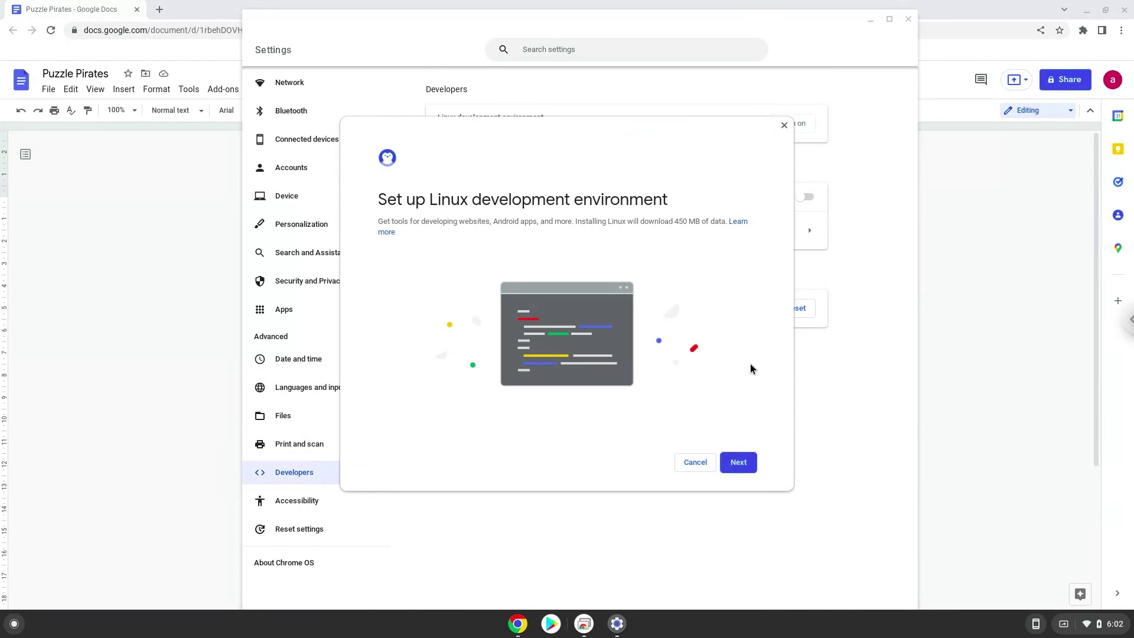
{"action": "left_click", "coordinate": [738, 463]}
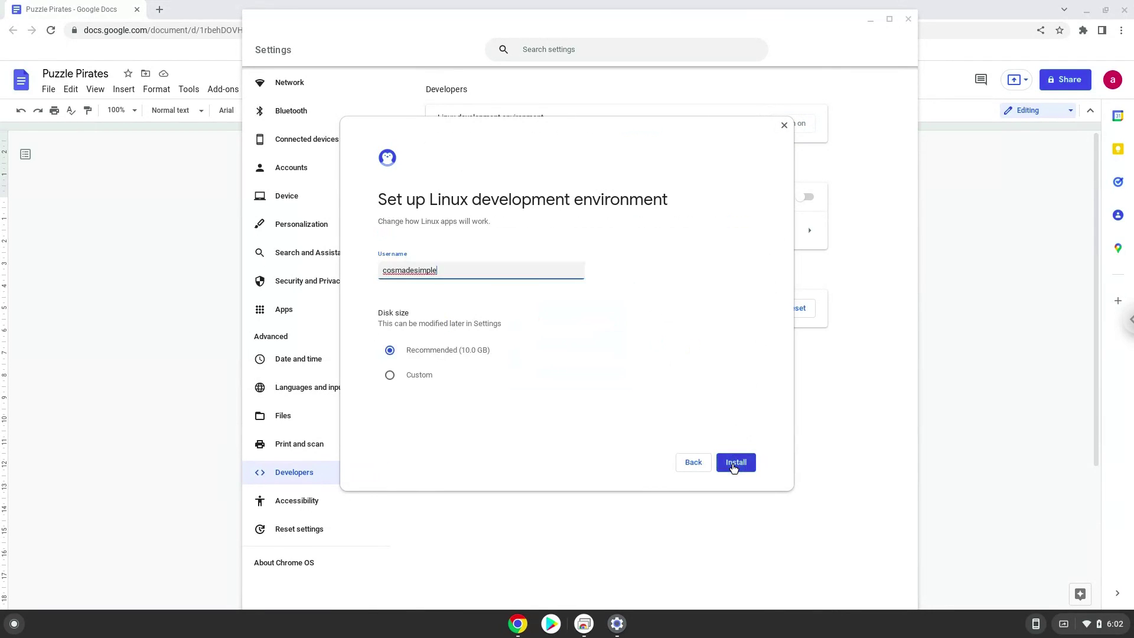
{"action": "left_click", "coordinate": [733, 466]}
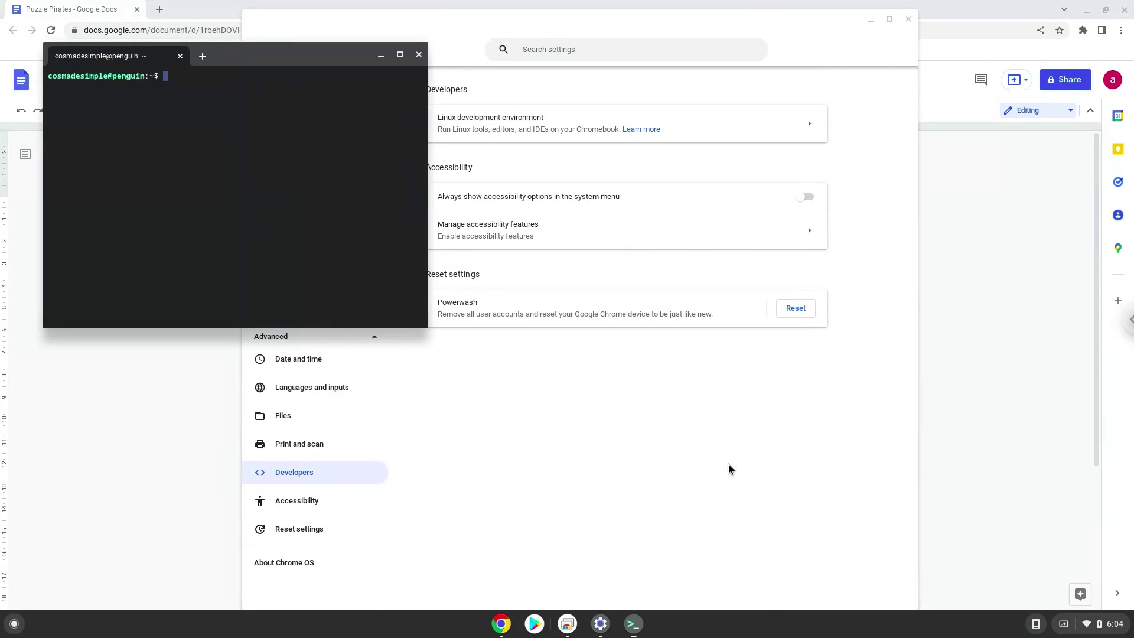
{"action": "left_click", "coordinate": [418, 55]}
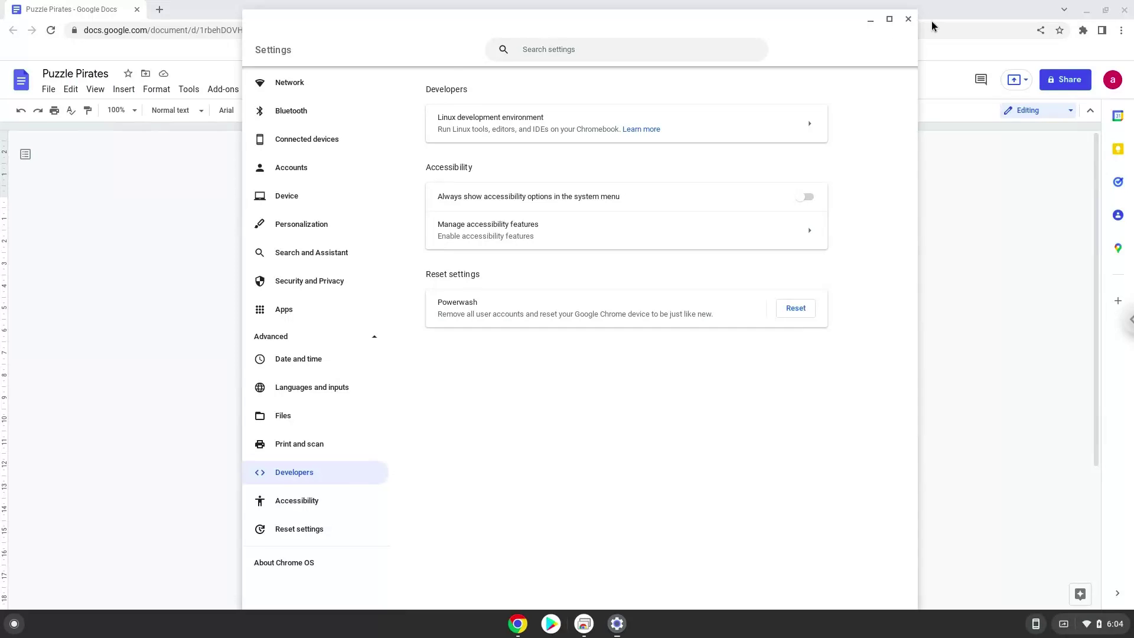
{"action": "left_click", "coordinate": [914, 22]}
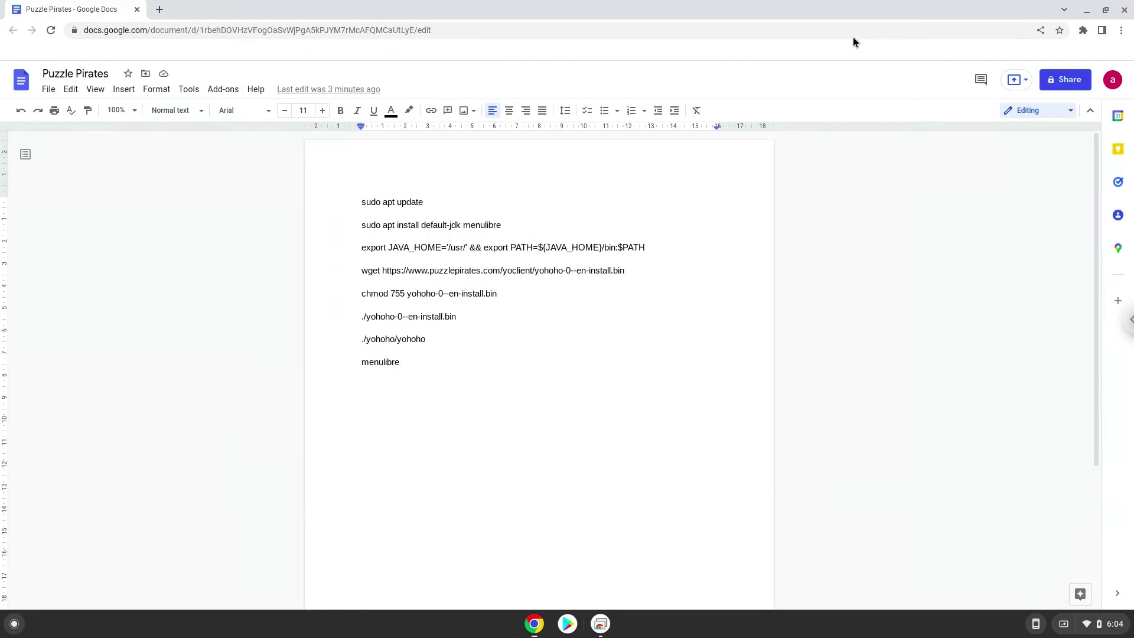
- Copy "sudo apt update" from the document and run it in a maximized Terminal window
{"action": "triple_click", "coordinate": [411, 202]}
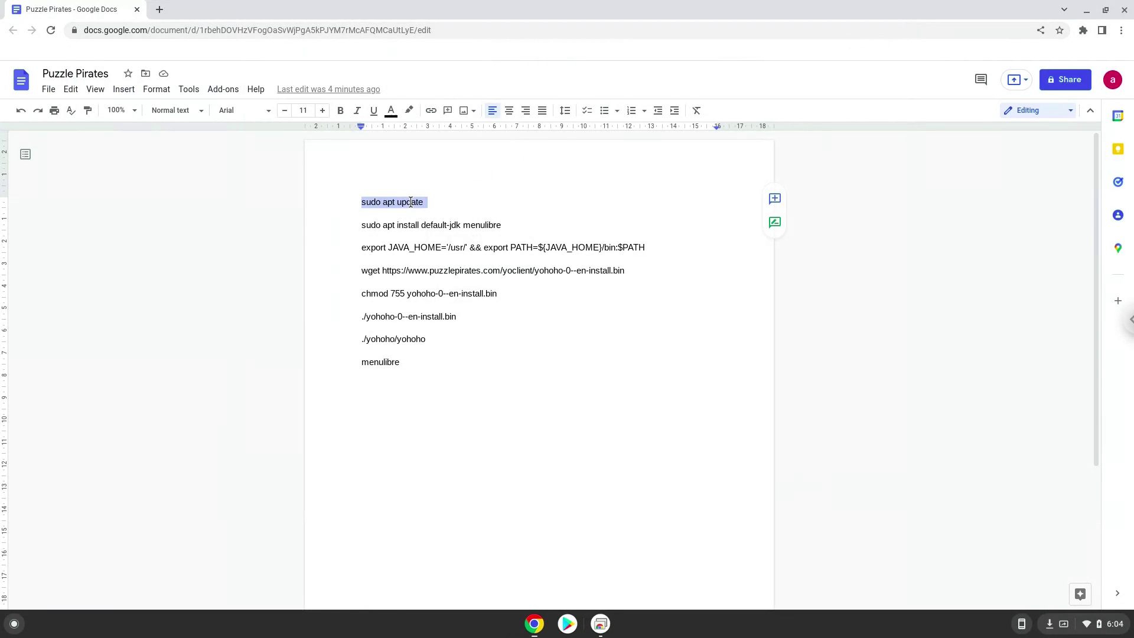
{"action": "right_click", "coordinate": [411, 202]}
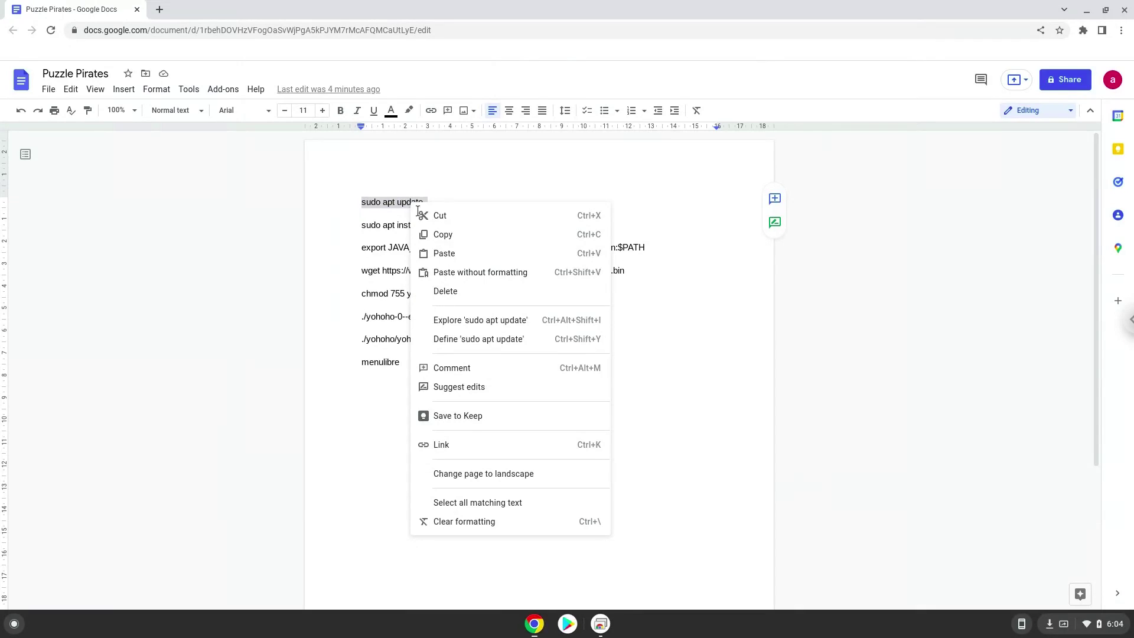
{"action": "left_click", "coordinate": [445, 235]}
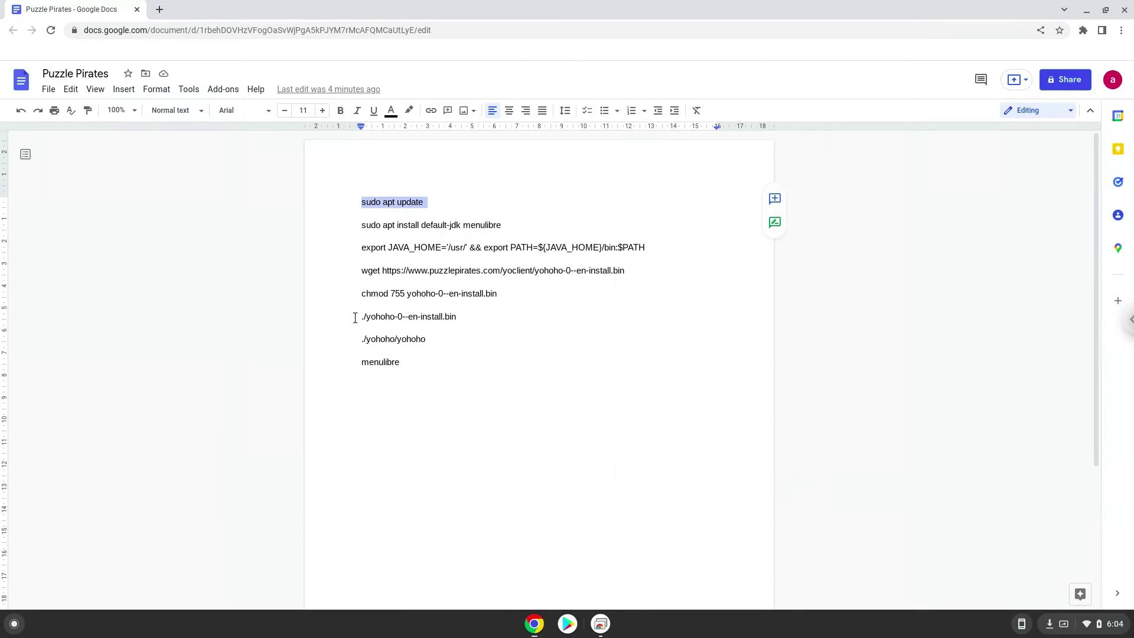
{"action": "left_click", "coordinate": [22, 626]}
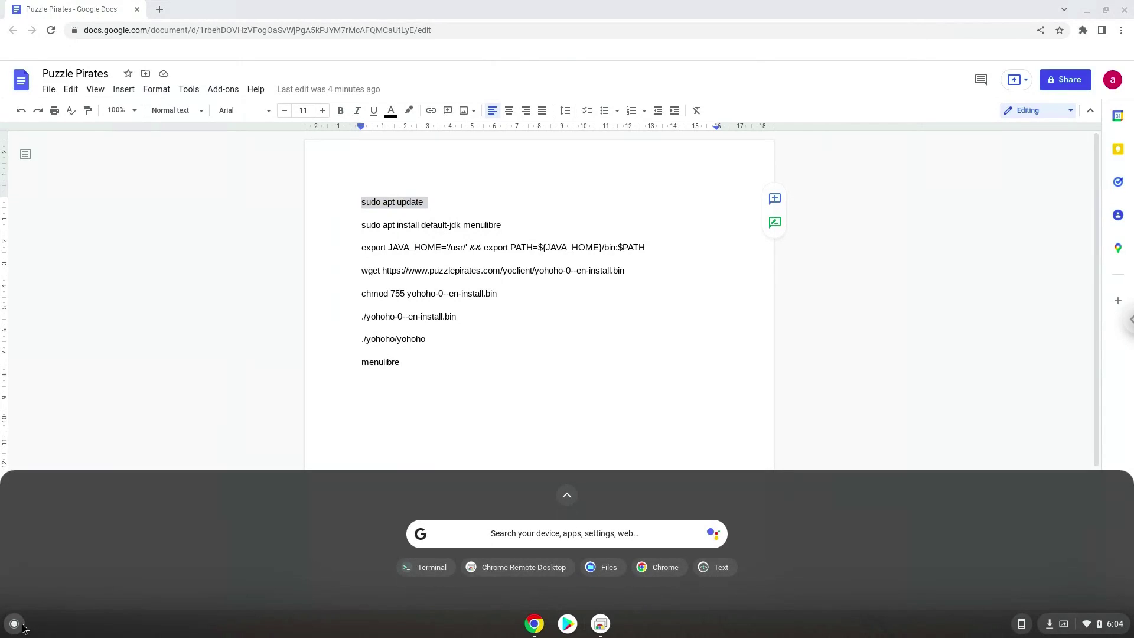
{"action": "type", "text": "ter"}
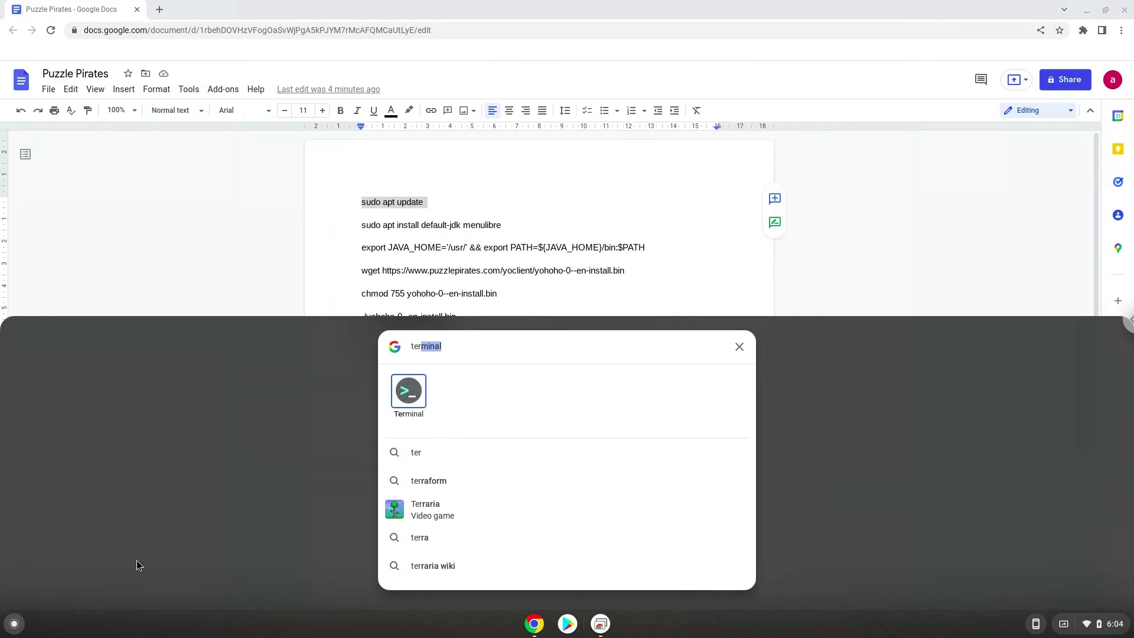
{"action": "left_click", "coordinate": [401, 399]}
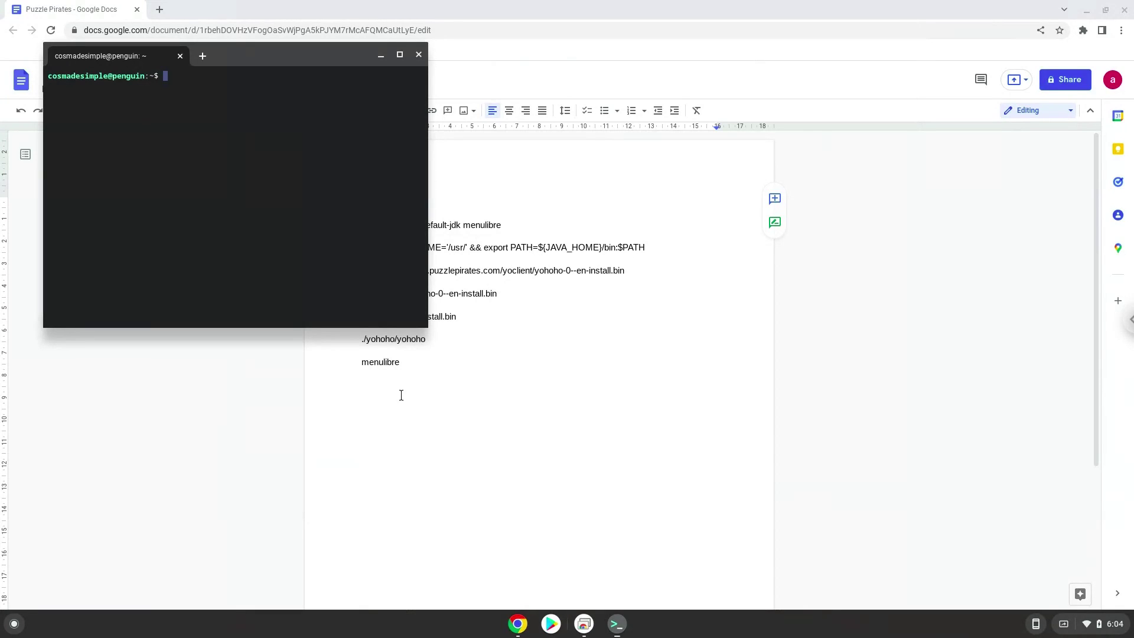
{"action": "double_click", "coordinate": [324, 60]}
{"action": "key", "text": "ctrl+shift+v"}
{"action": "key", "text": "Return"}
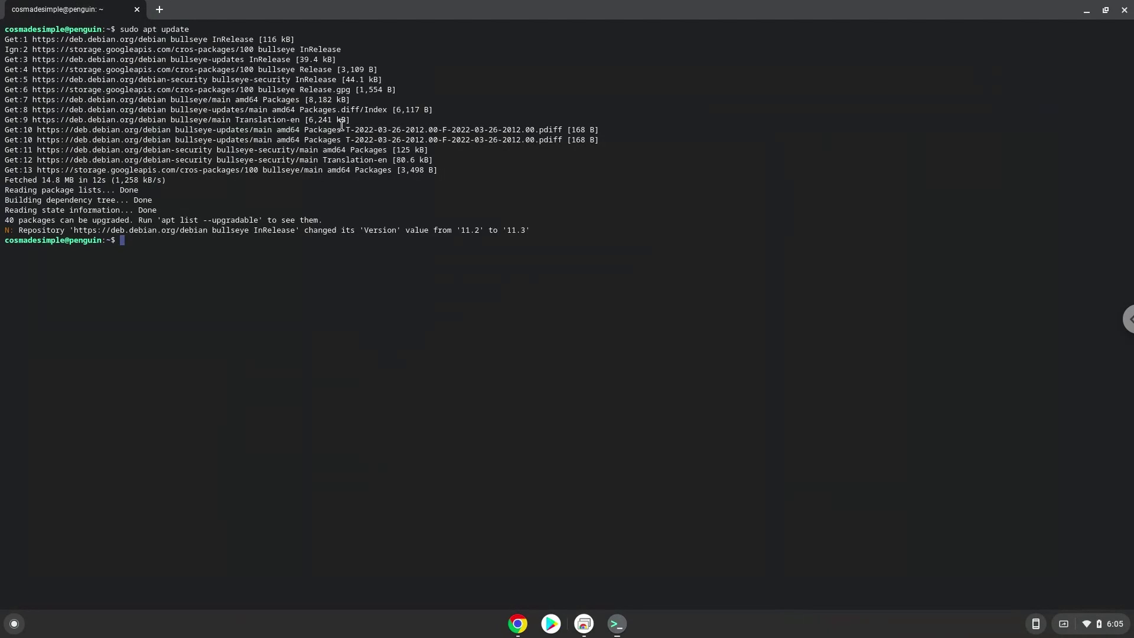
- Copy "sudo apt install default-jdk menulibre" from the Chrome document, run it in Terminal and accept the installation
{"action": "left_click", "coordinate": [518, 625]}
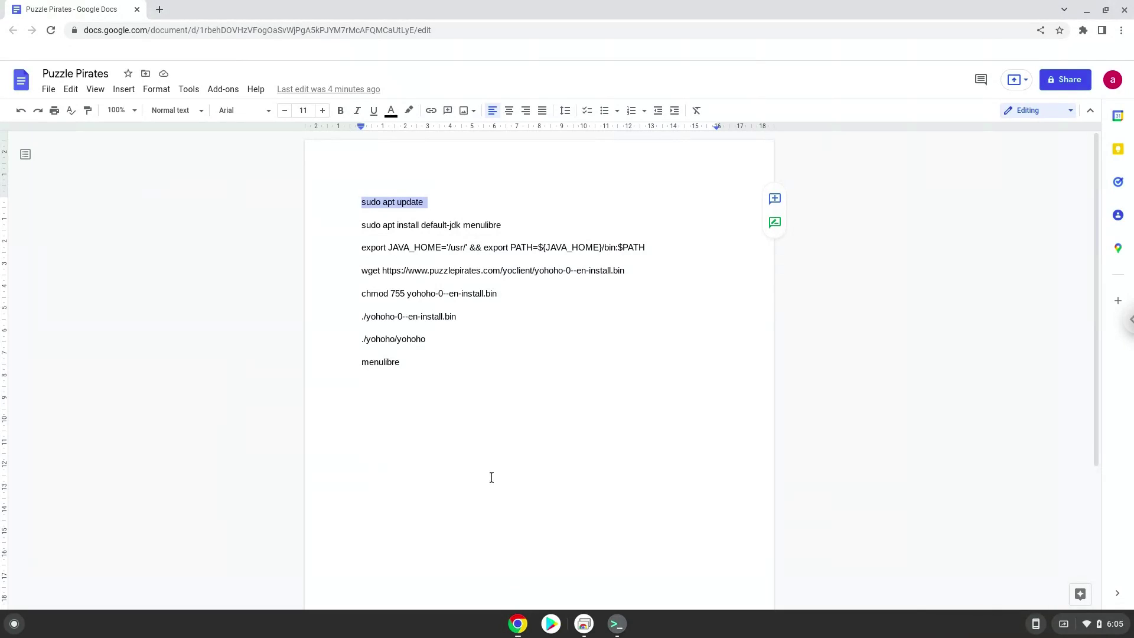
{"action": "triple_click", "coordinate": [433, 224]}
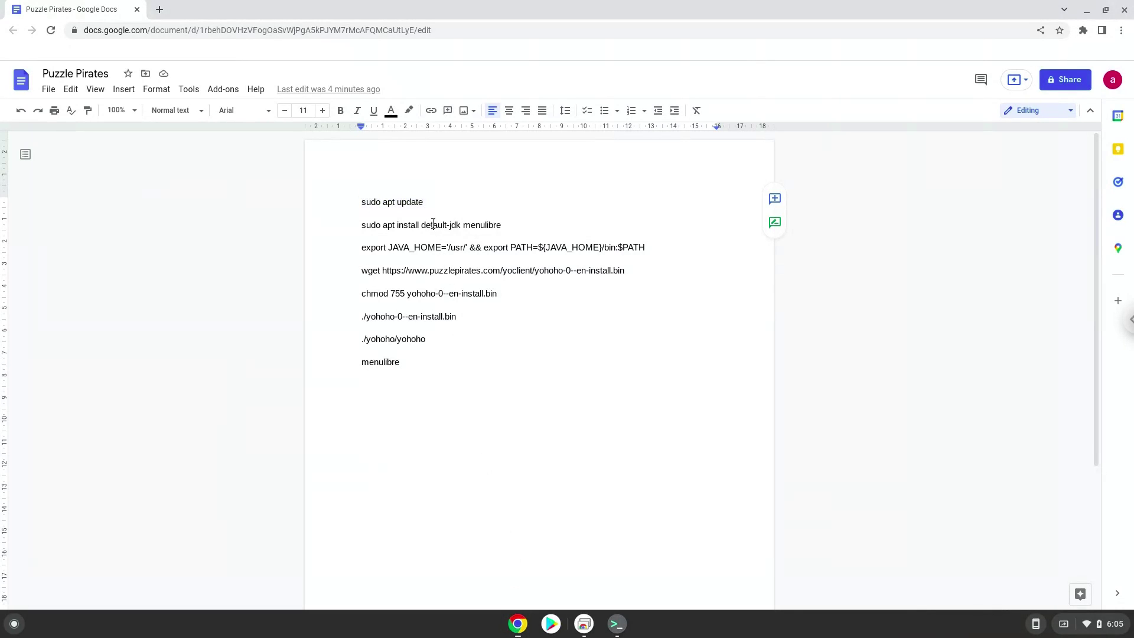
{"action": "right_click", "coordinate": [433, 224]}
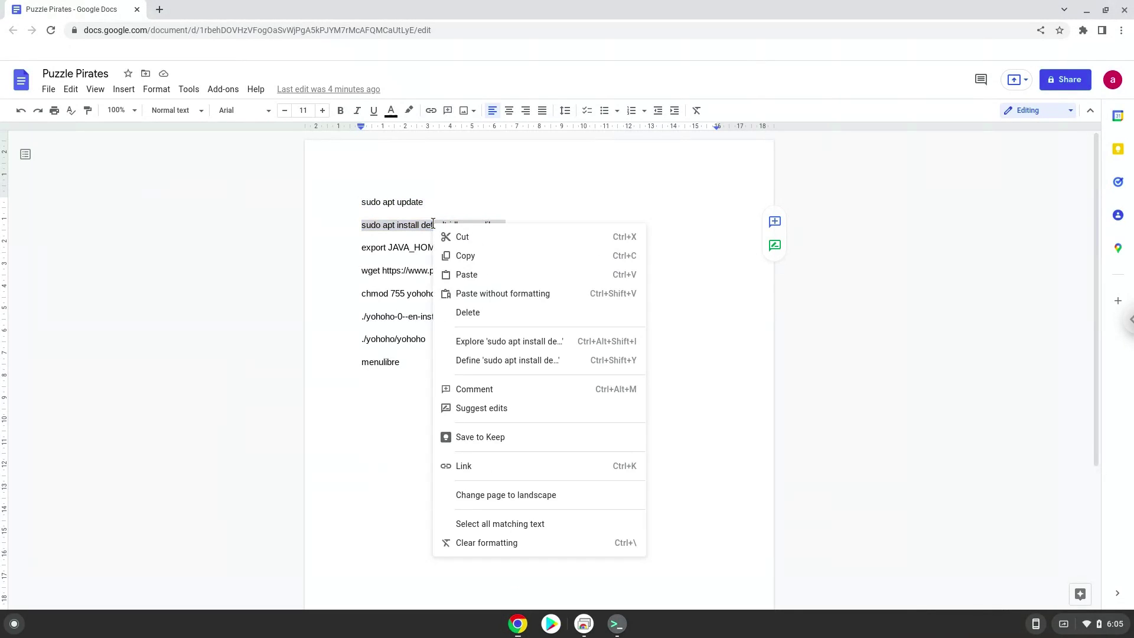
{"action": "left_click", "coordinate": [460, 256]}
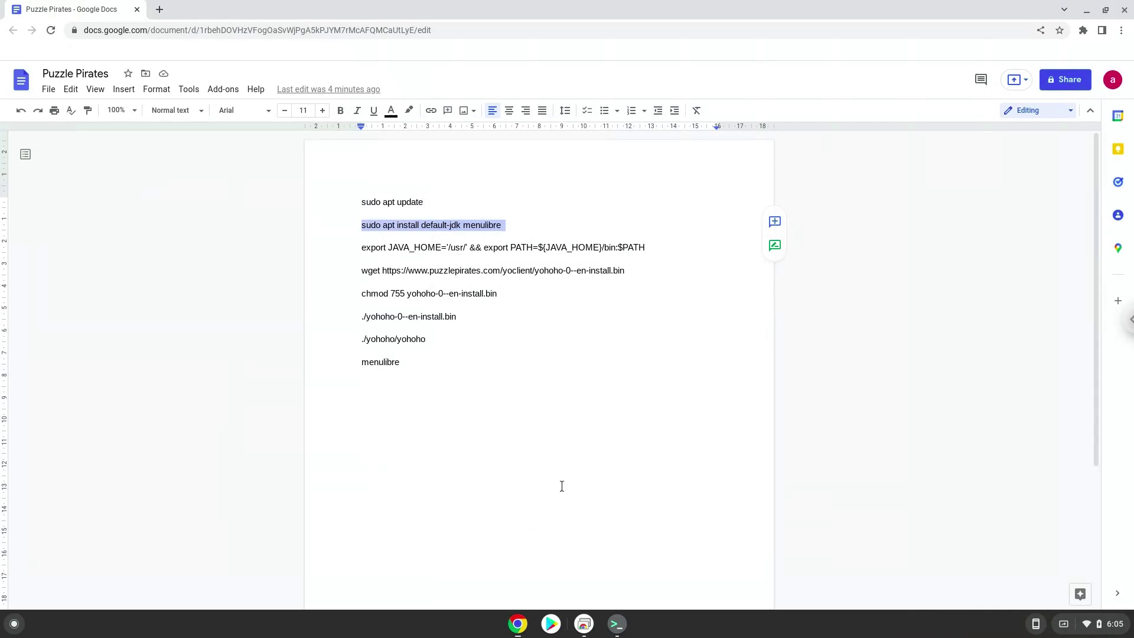
{"action": "left_click", "coordinate": [617, 624]}
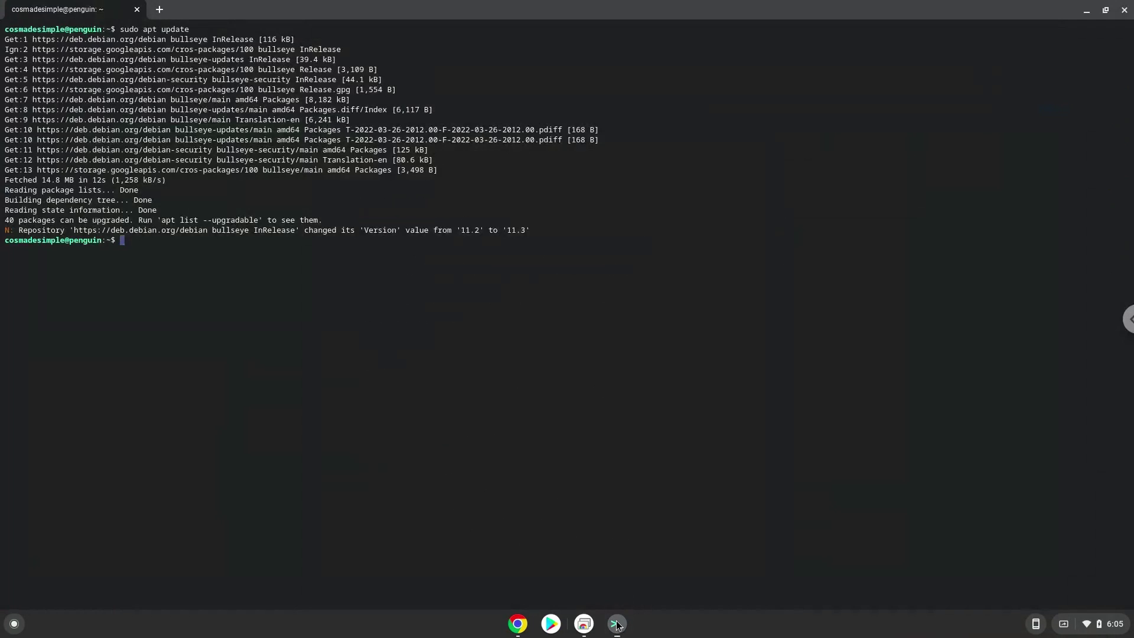
{"action": "key", "text": "ctrl+shift+v"}
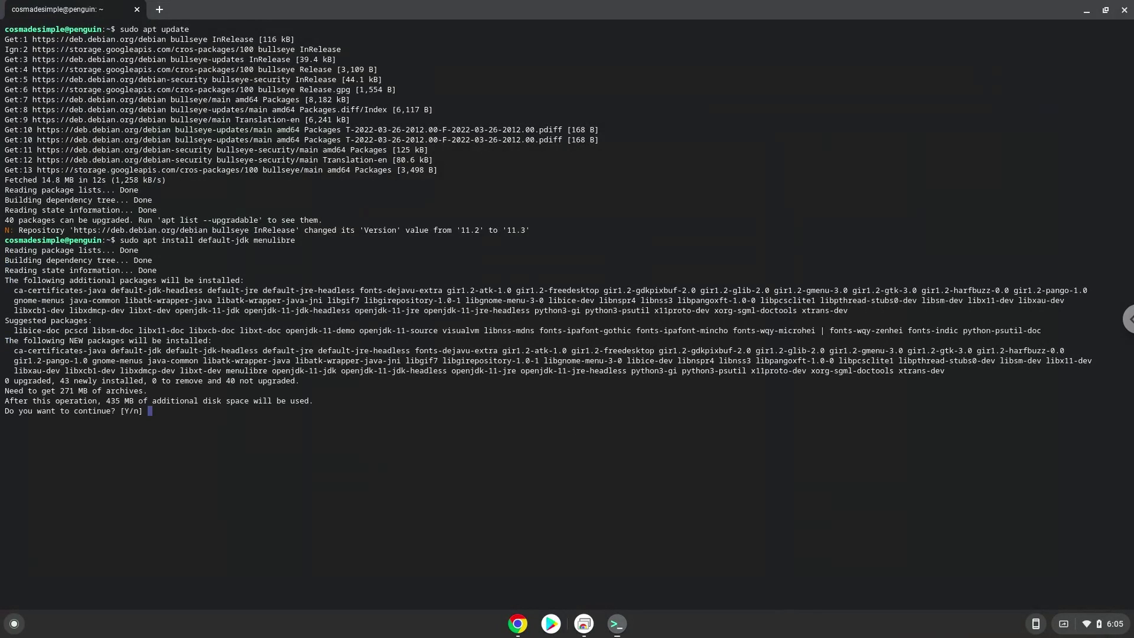
{"action": "key", "text": "Return"}
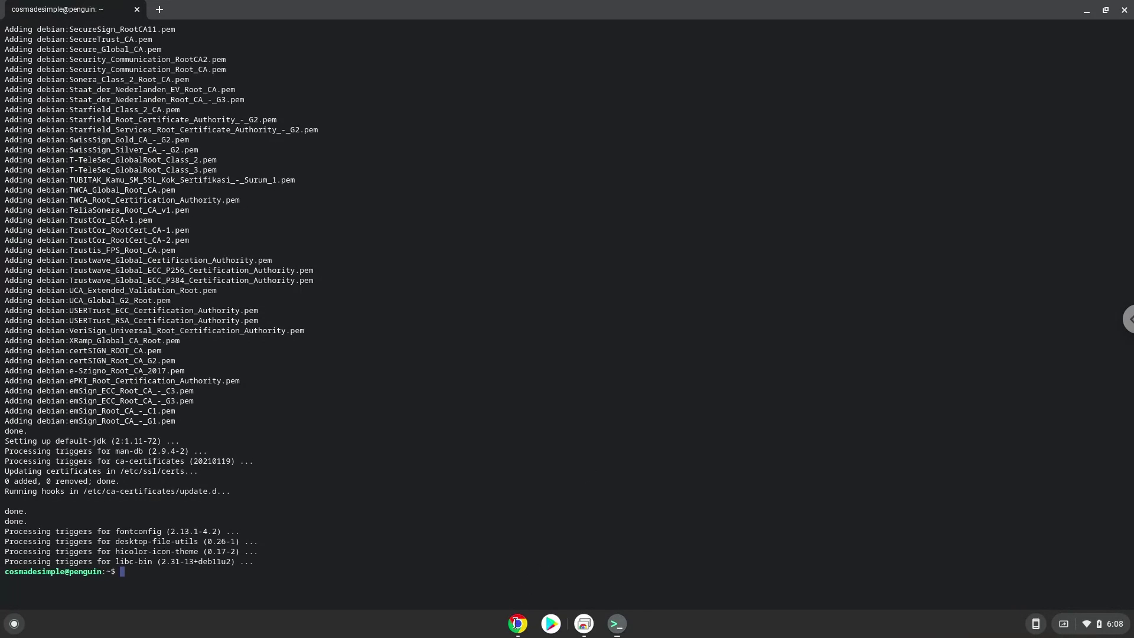
- Copy "export JAVA_HOME='/usr/' && export PATH=${JAVA_HOME}/bin:$PATH" from the Chrome document and run it in Terminal
{"action": "left_click", "coordinate": [516, 627]}
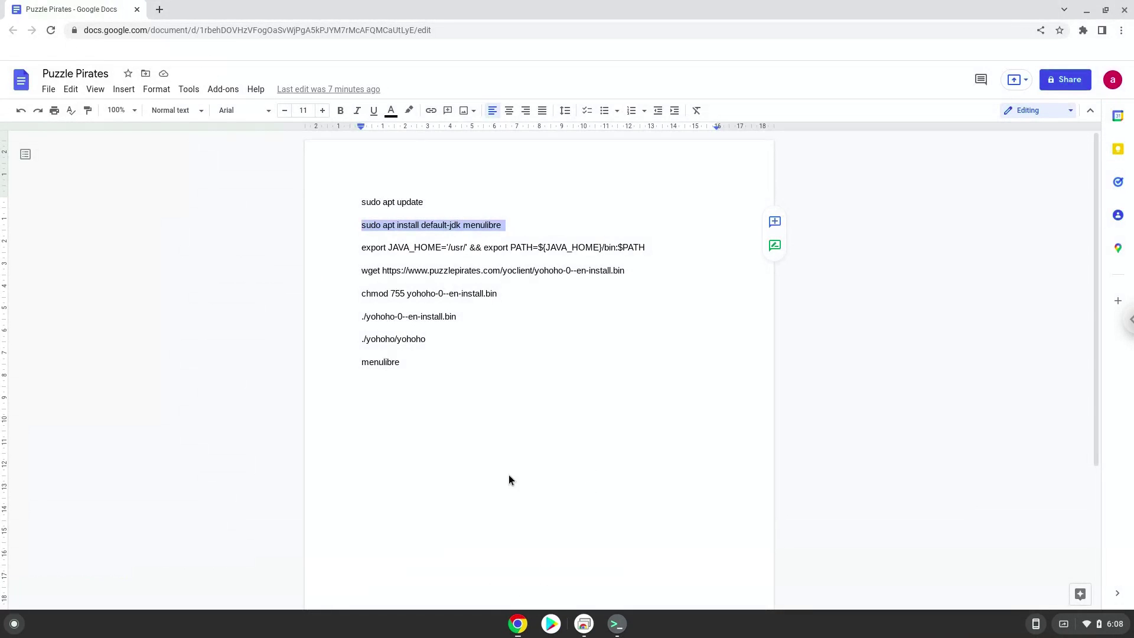
{"action": "triple_click", "coordinate": [496, 244]}
{"action": "right_click", "coordinate": [496, 244]}
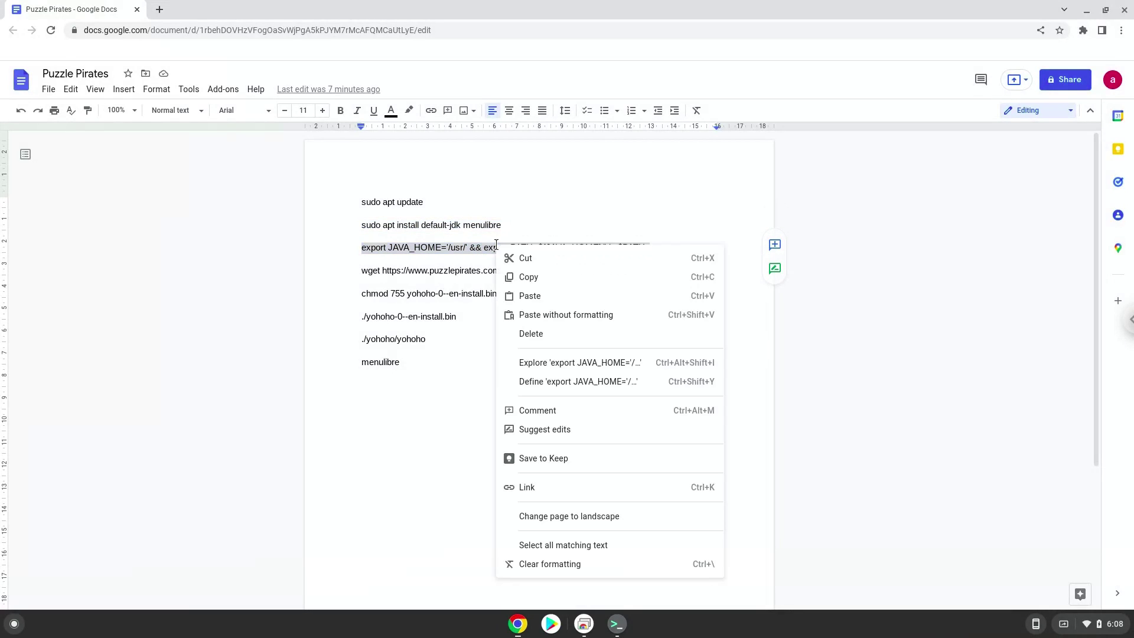
{"action": "left_click", "coordinate": [528, 275]}
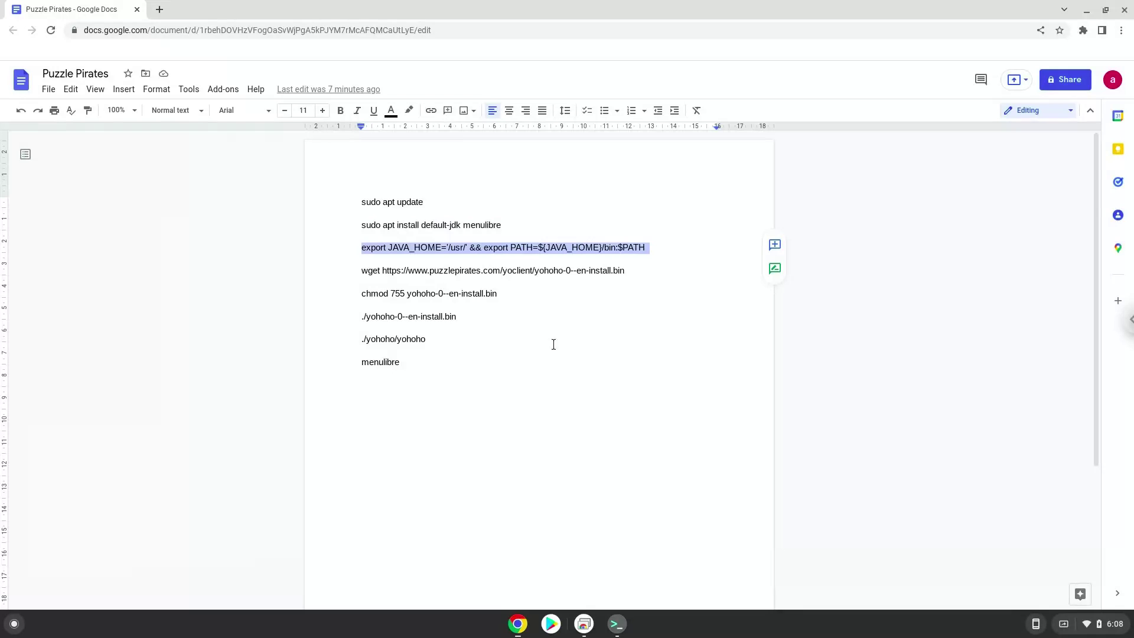
{"action": "left_click", "coordinate": [615, 625]}
{"action": "key", "text": "ctrl+shift+v"}
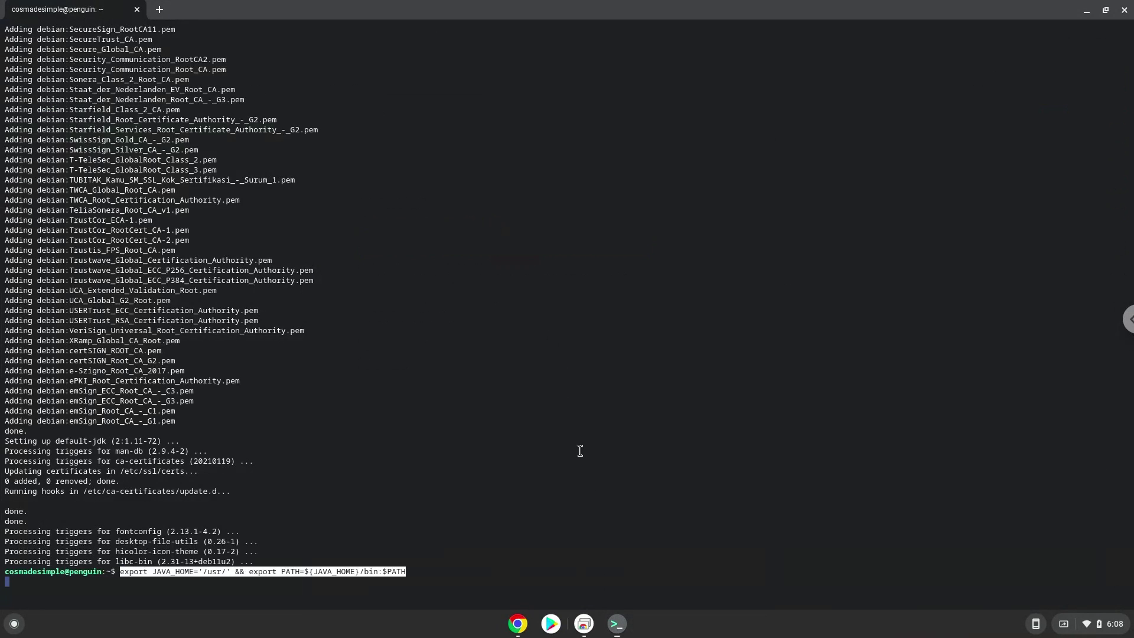
{"action": "key", "text": "Return"}
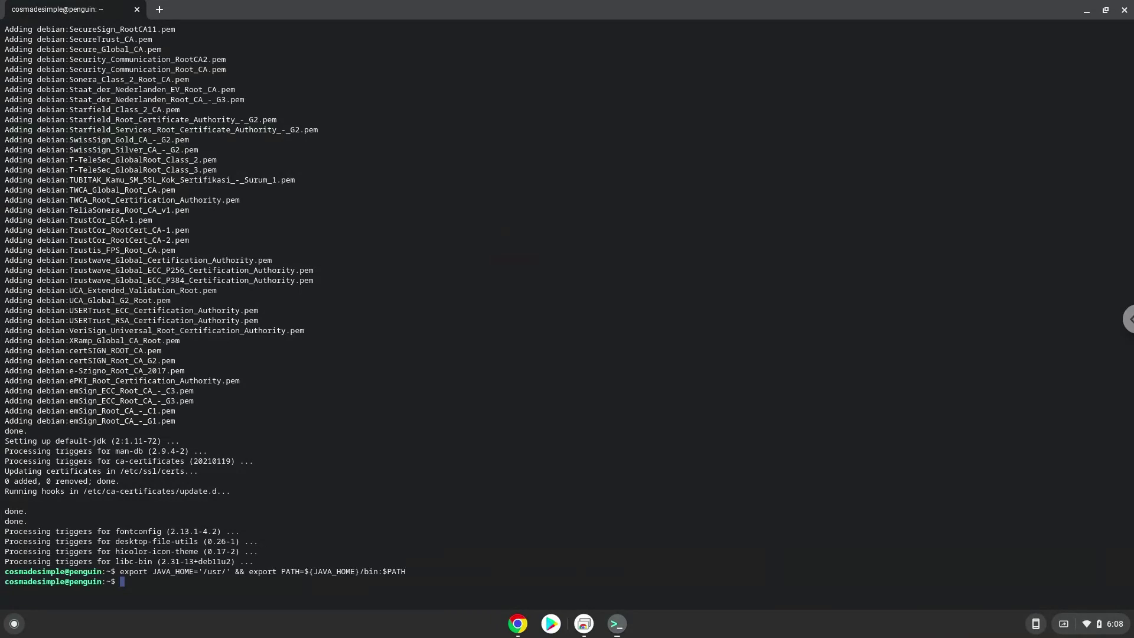
{"action": "left_click", "coordinate": [518, 624]}
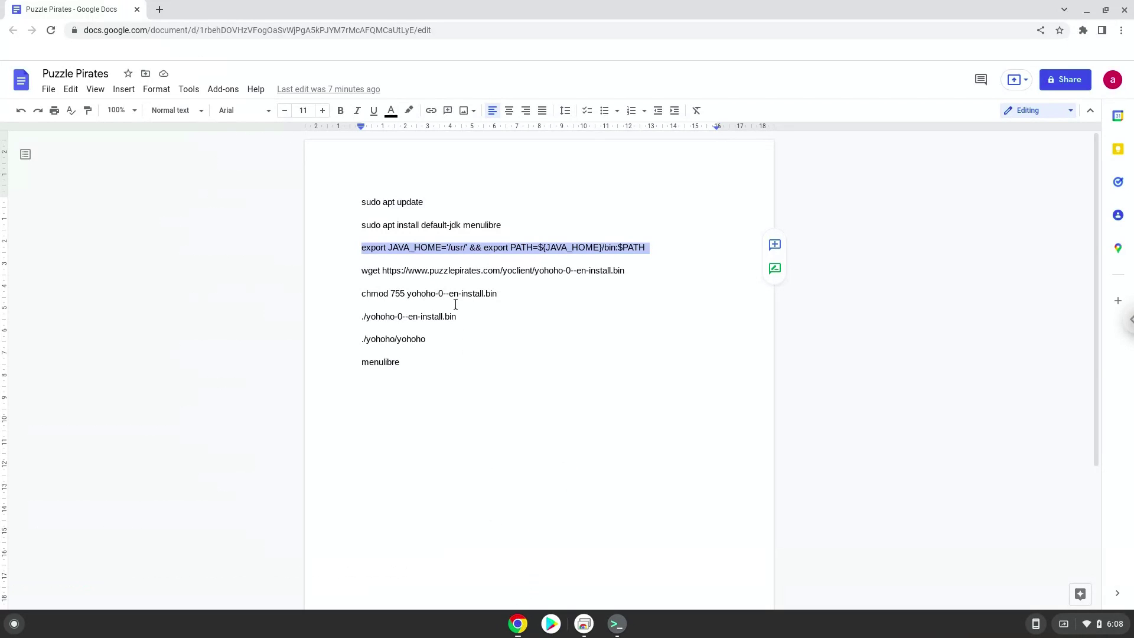
{"action": "triple_click", "coordinate": [454, 270]}
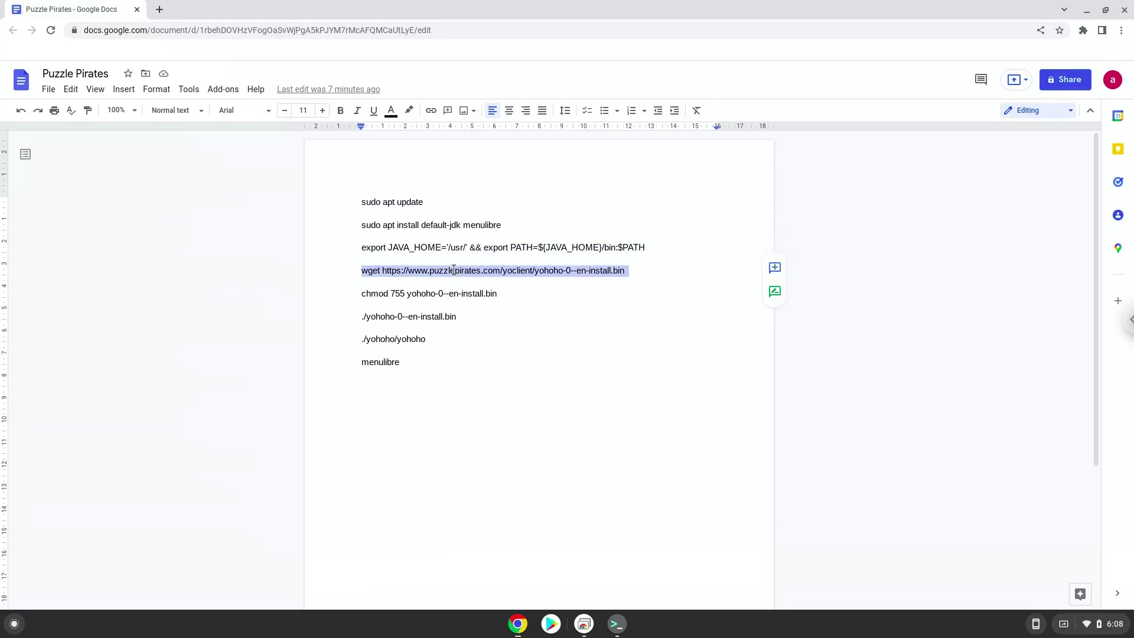
{"action": "right_click", "coordinate": [454, 270]}
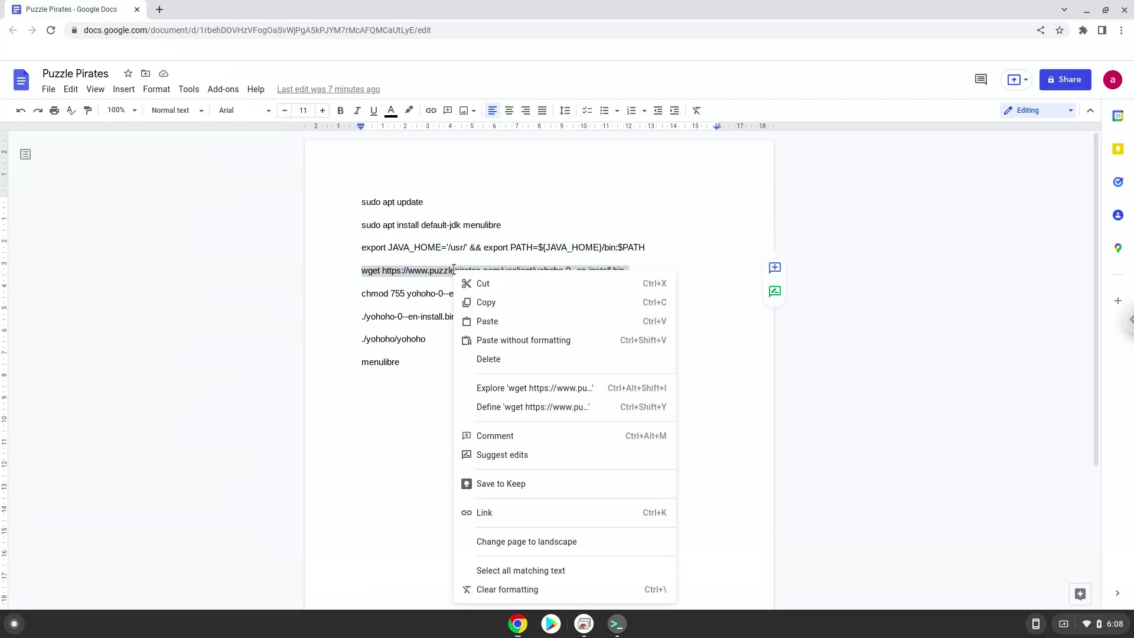
{"action": "left_click", "coordinate": [487, 303]}
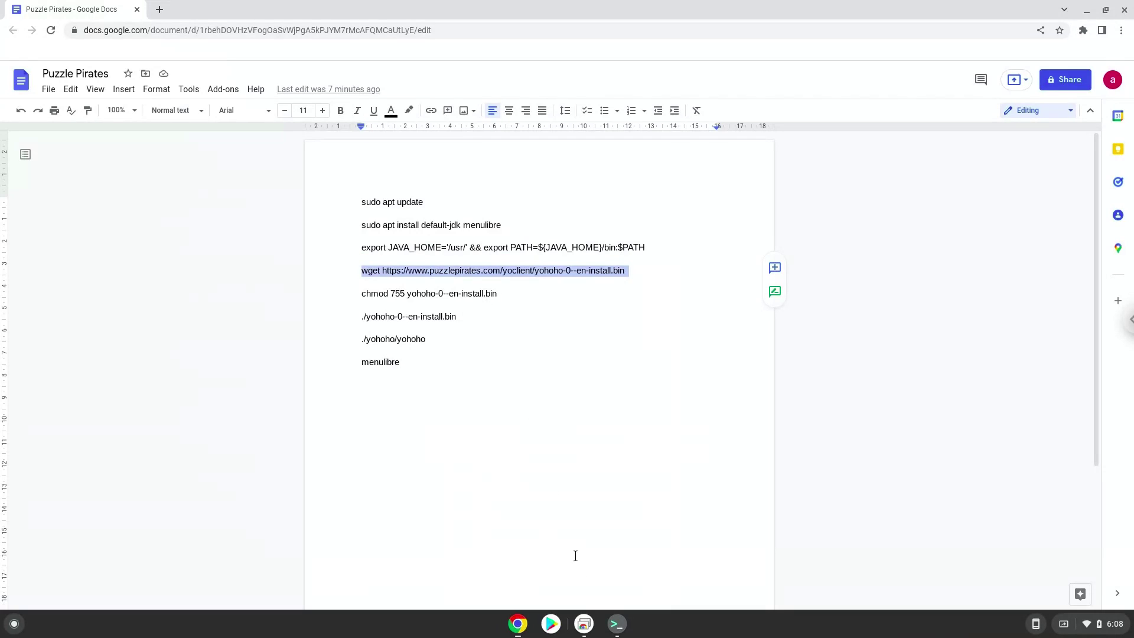
{"action": "left_click", "coordinate": [617, 624]}
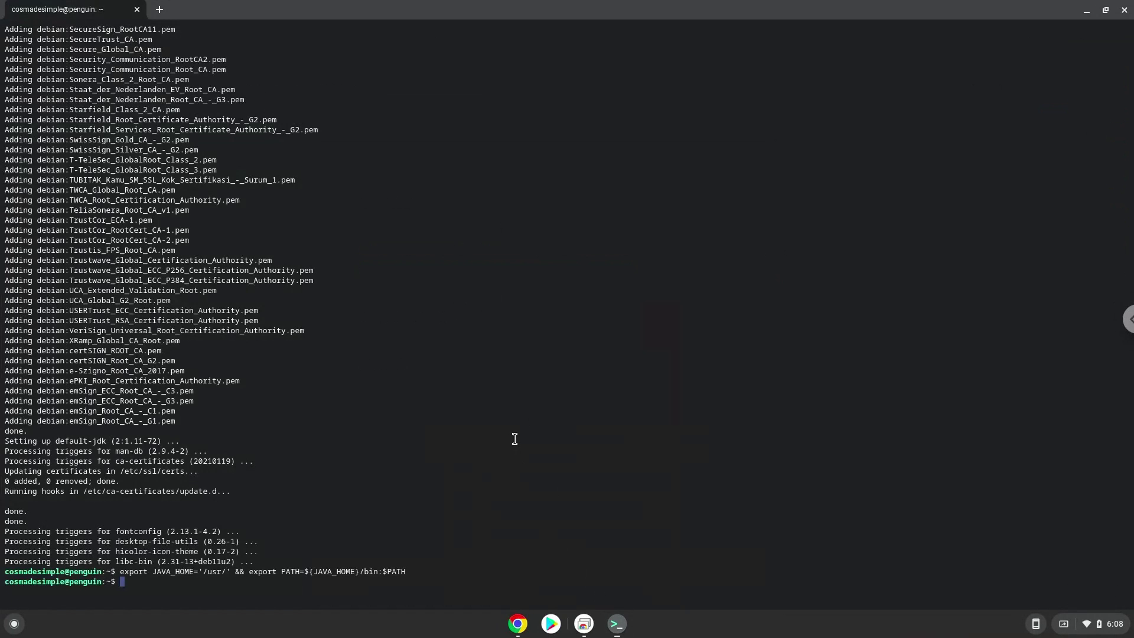
{"action": "key", "text": "ctrl+shift+v"}
{"action": "key", "text": "Return"}
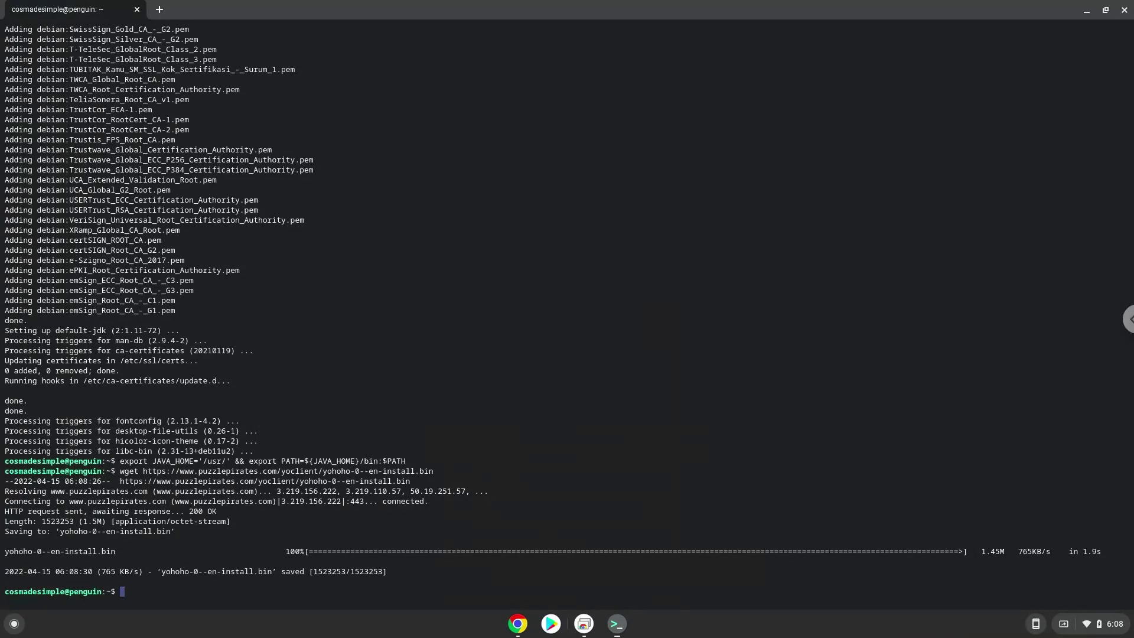
- Copy "chmod 755 yohoho-0--en-install.bin" from the Chrome document and run it in Terminal
{"action": "left_click", "coordinate": [517, 623]}
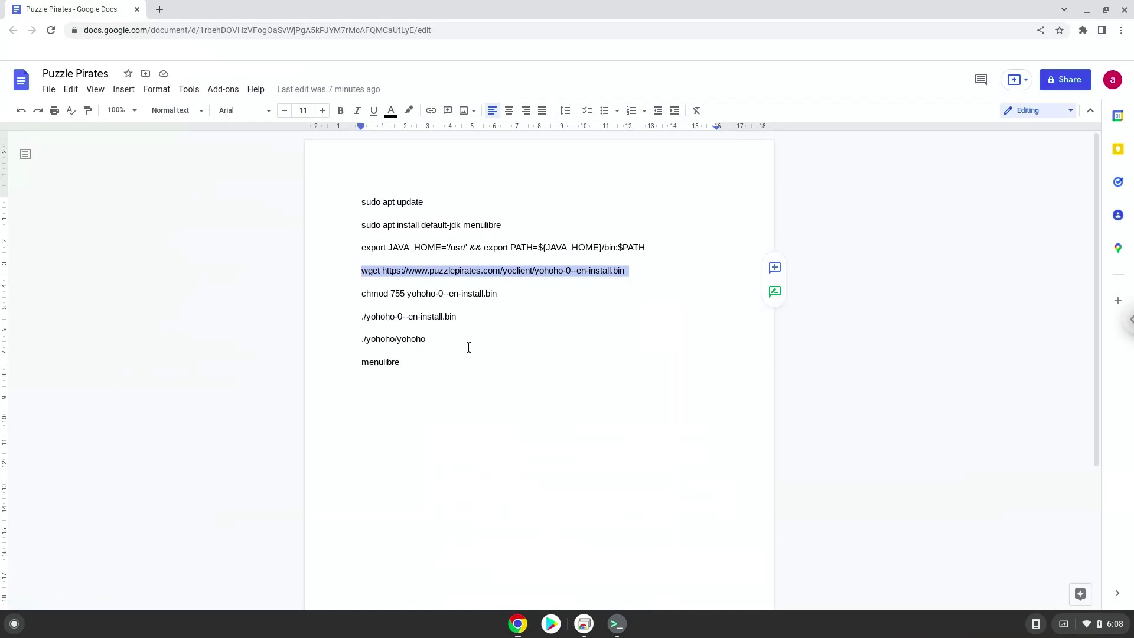
{"action": "triple_click", "coordinate": [462, 293]}
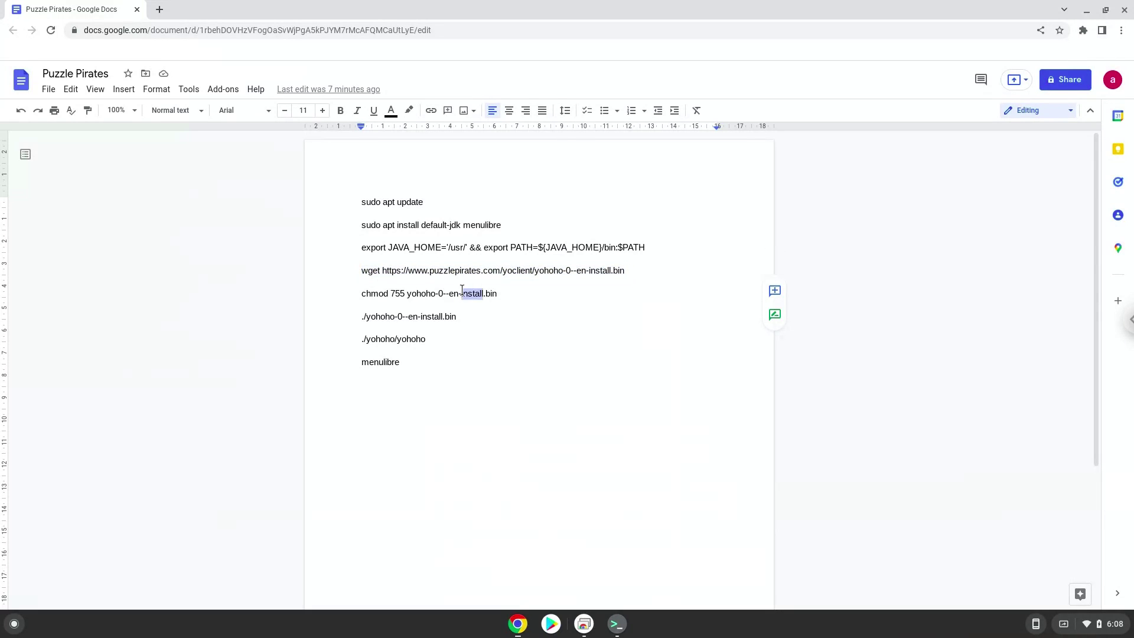
{"action": "right_click", "coordinate": [463, 294]}
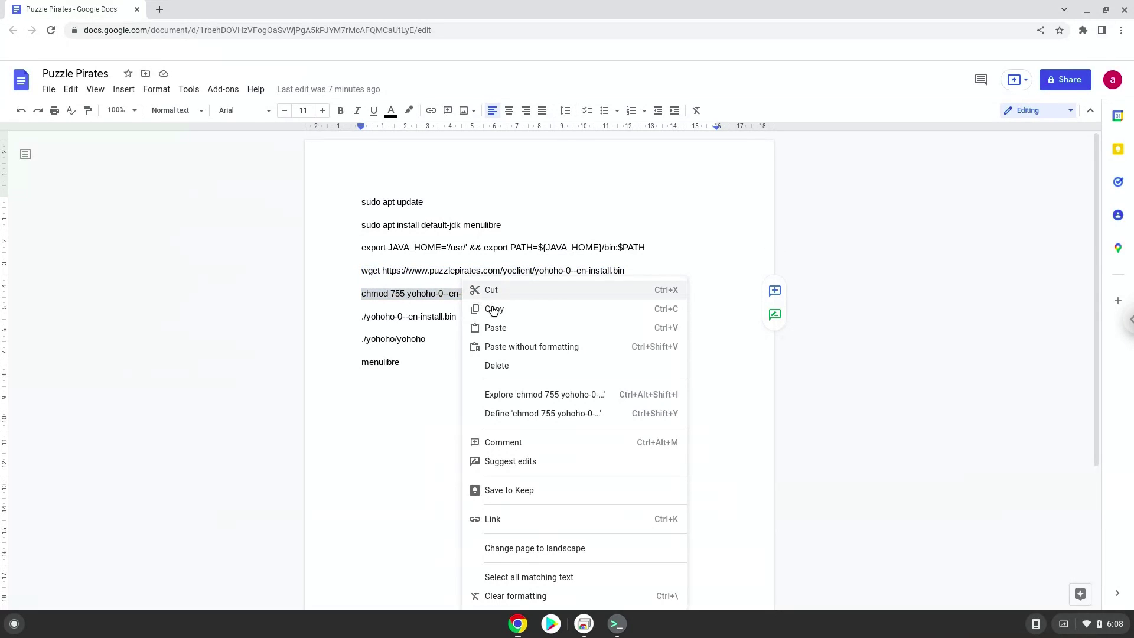
{"action": "left_click", "coordinate": [493, 308]}
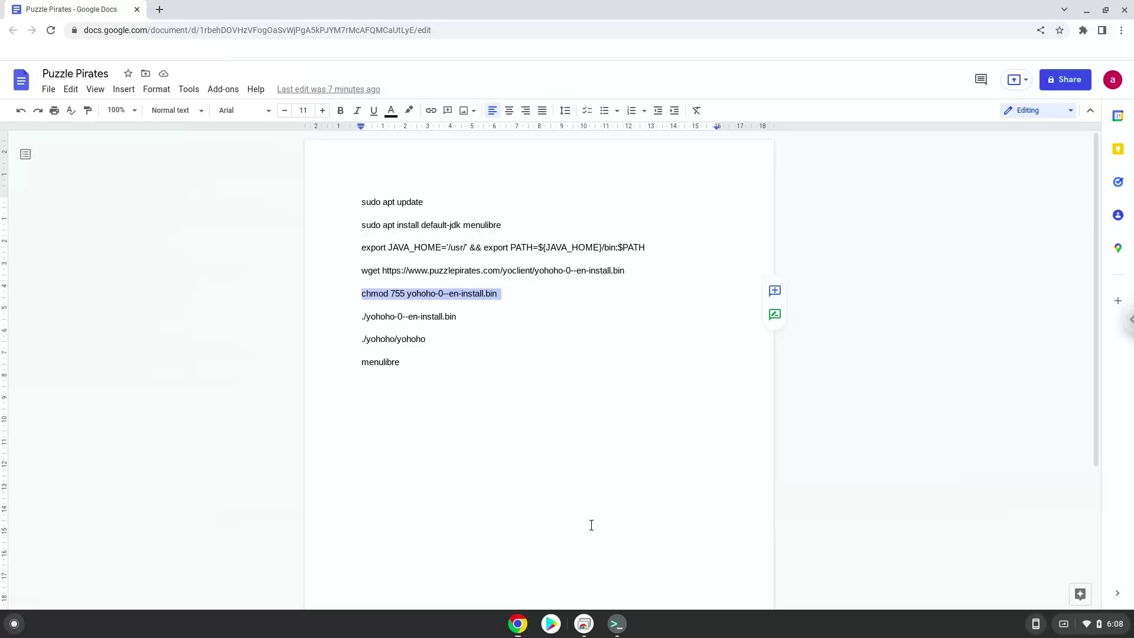
{"action": "left_click", "coordinate": [617, 626]}
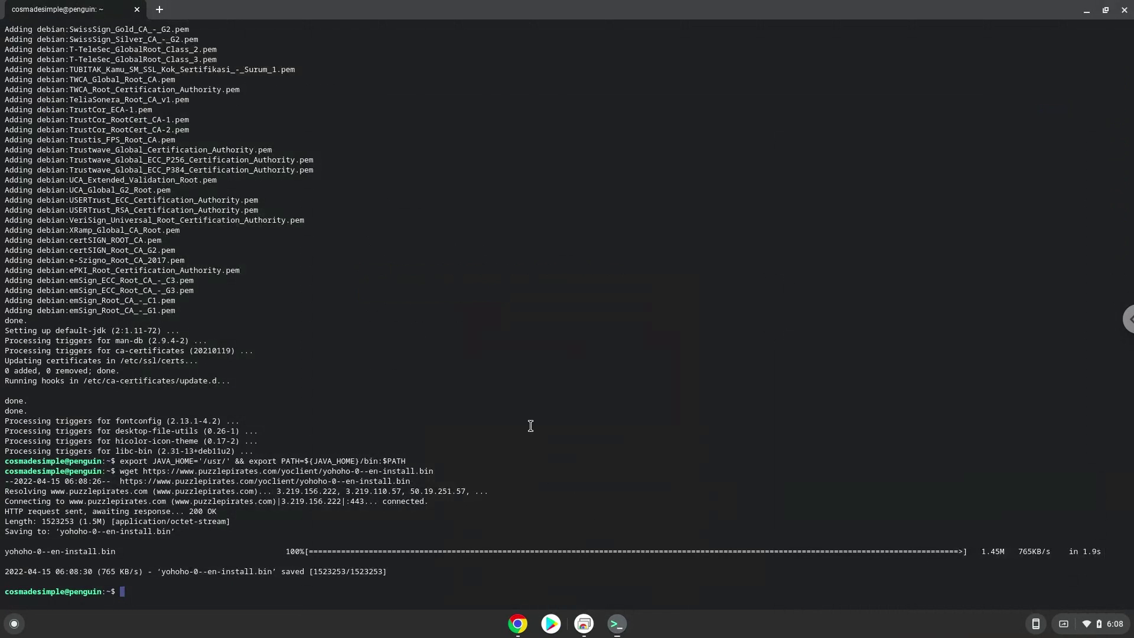
{"action": "key", "text": "ctrl+shift+v"}
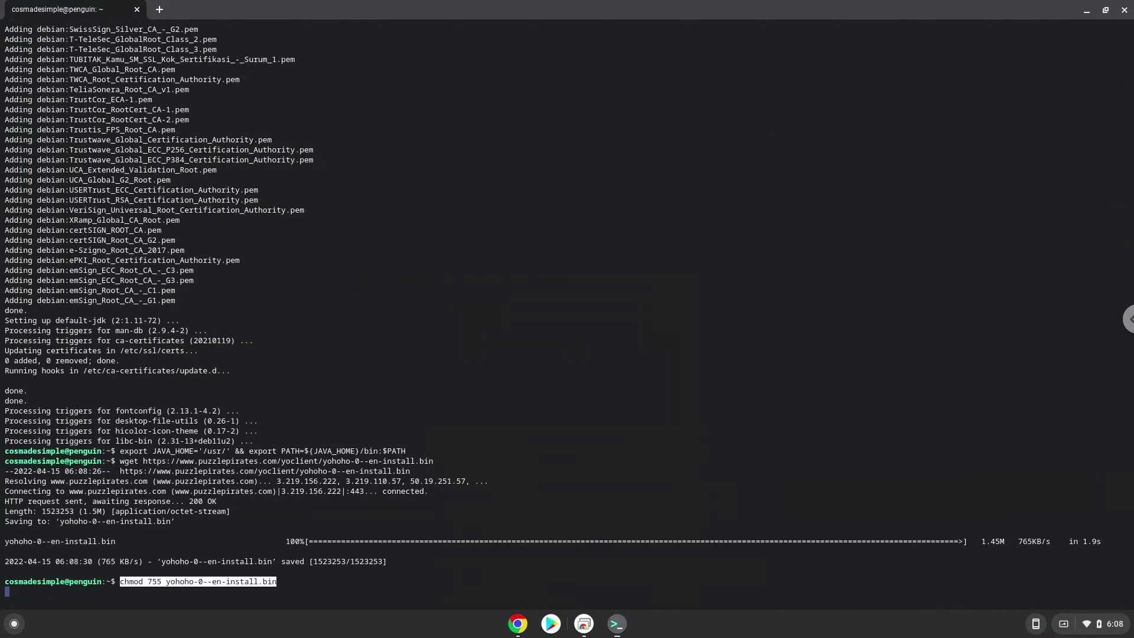
{"action": "key", "text": "Return"}
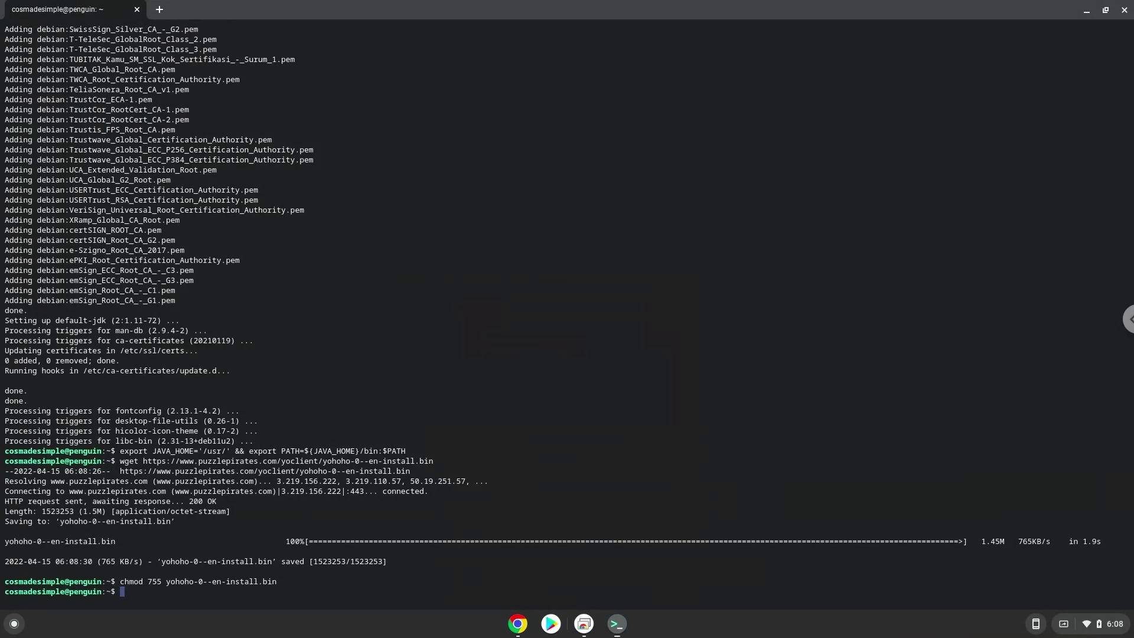
- Copy "./yohoho-0--en-install.bin" from the Chrome document and run it in Terminal to start the installer
{"action": "left_click", "coordinate": [518, 624]}
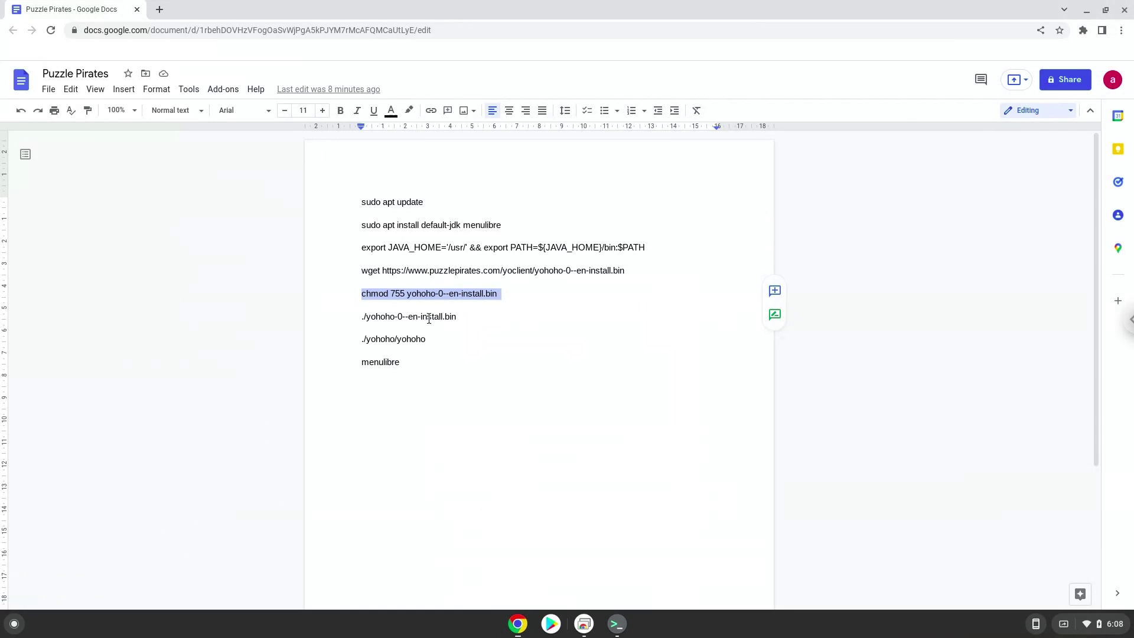
{"action": "triple_click", "coordinate": [429, 319]}
{"action": "right_click", "coordinate": [427, 318]}
{"action": "left_click", "coordinate": [466, 316]}
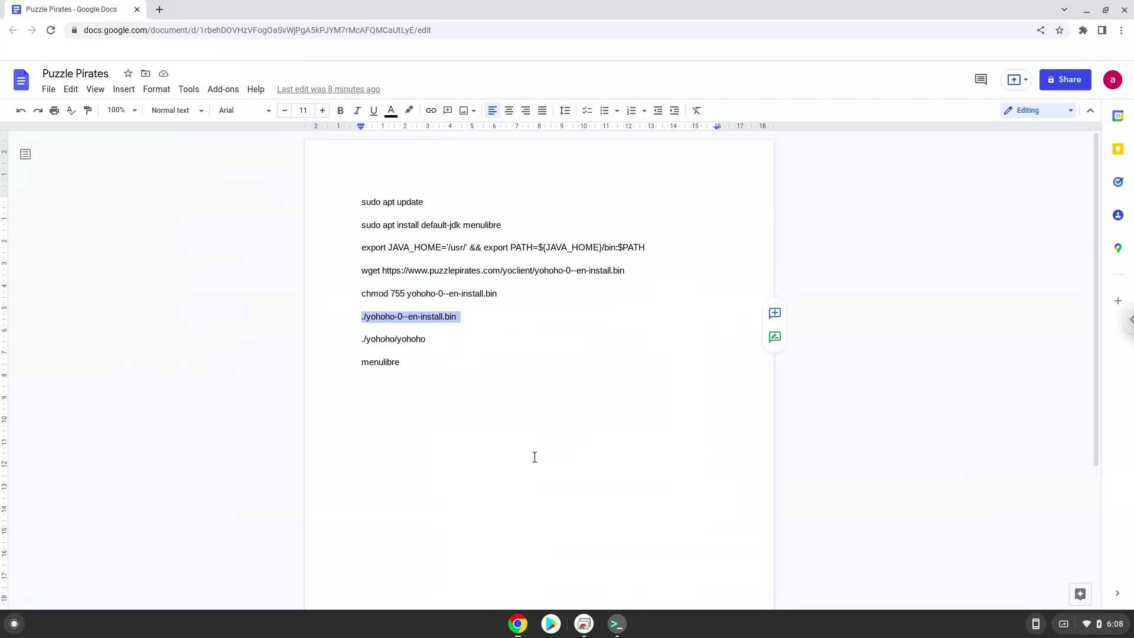
{"action": "left_click", "coordinate": [617, 624]}
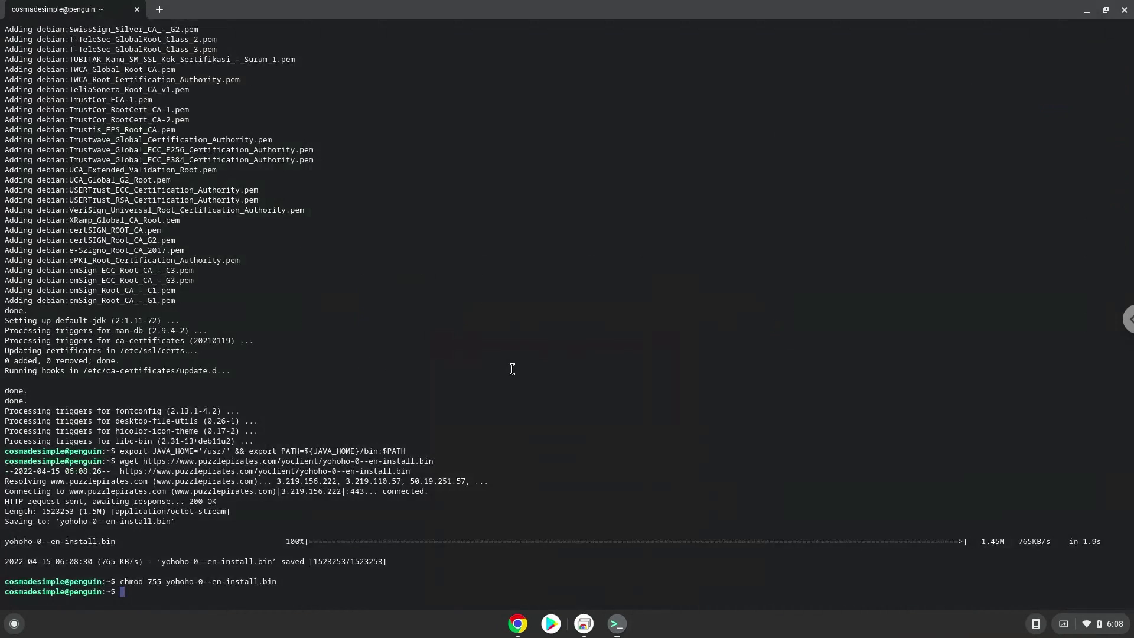
{"action": "key", "text": "ctrl+shift+v"}
{"action": "key", "text": "Return"}
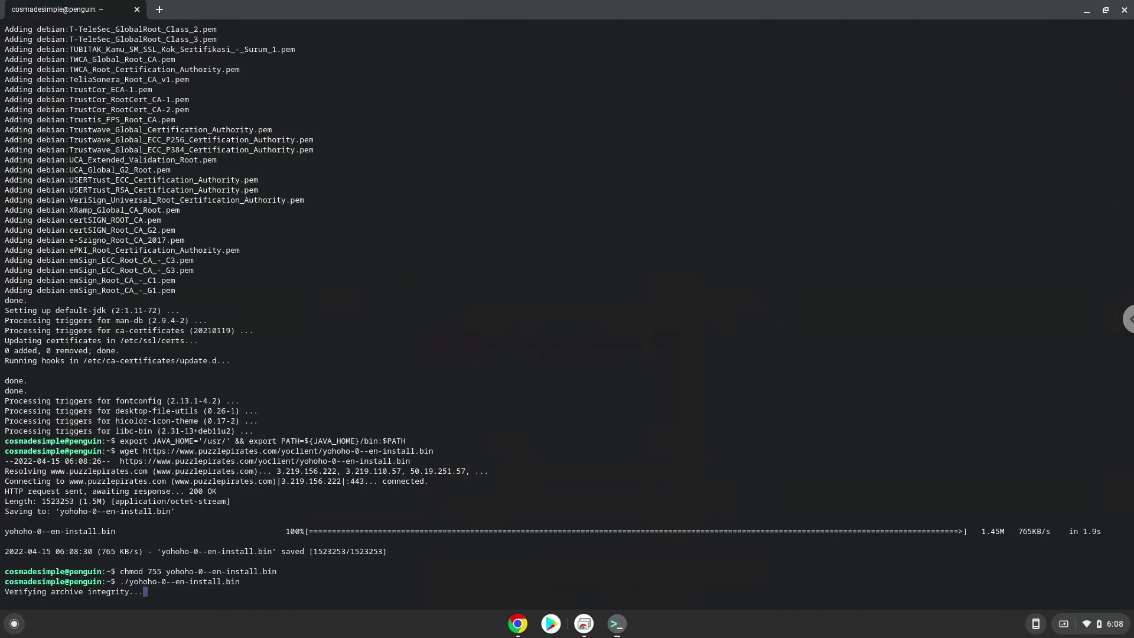
- Agree to the license terms with "yes" and accept the default Java location /usr/ and the default yohoho install folder
{"action": "key", "text": "Return"}
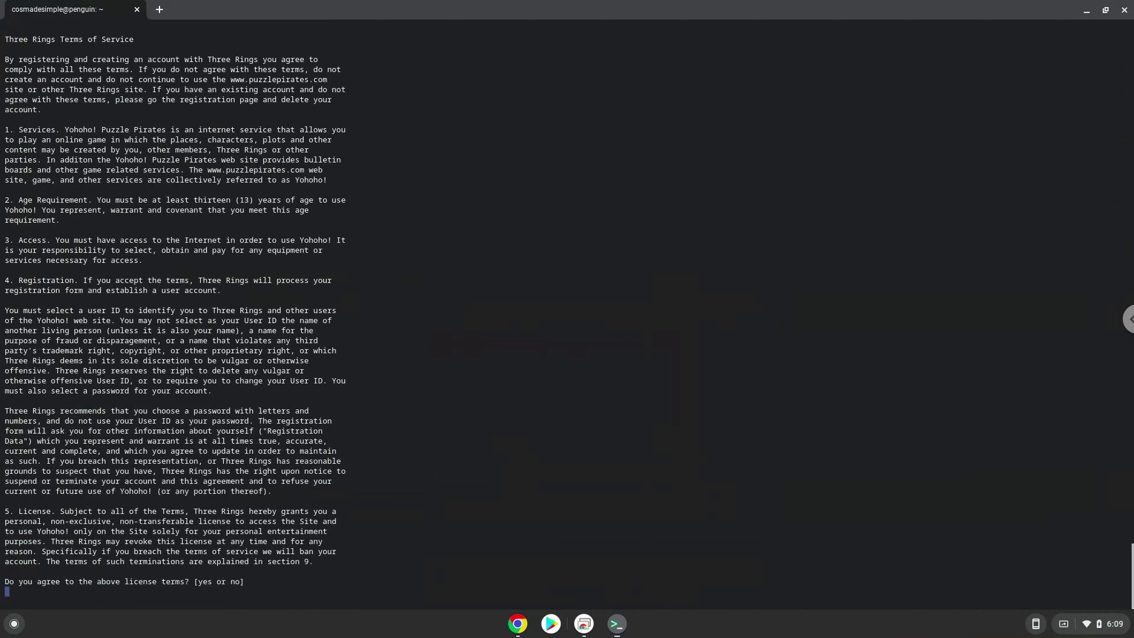
{"action": "type", "text": "yes"}
{"action": "key", "text": "Return"}
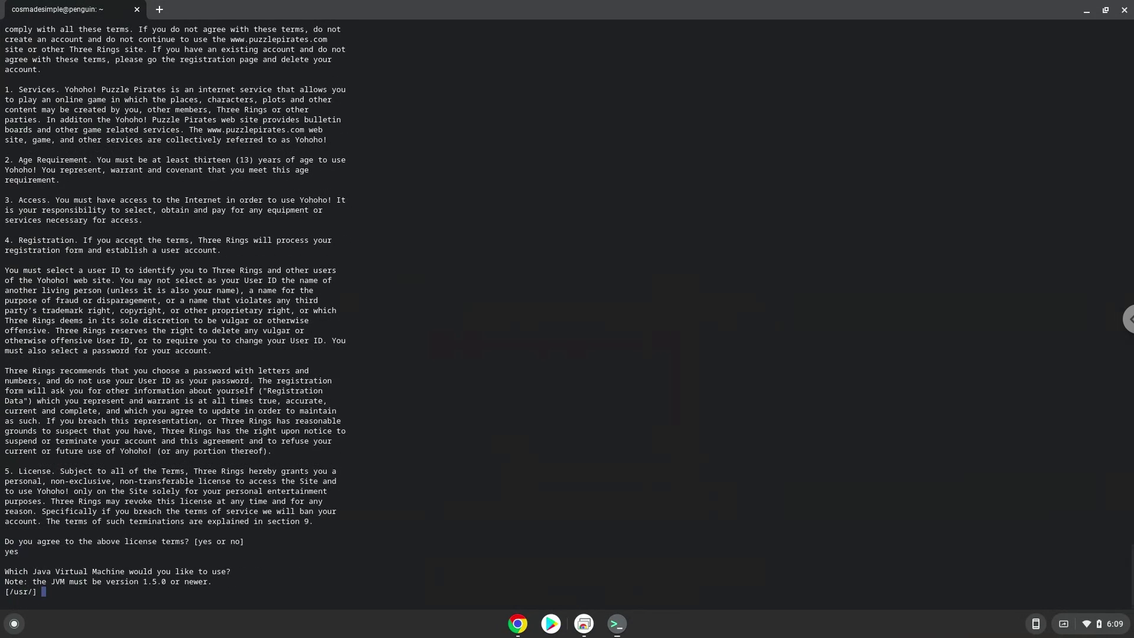
{"action": "key", "text": "Return"}
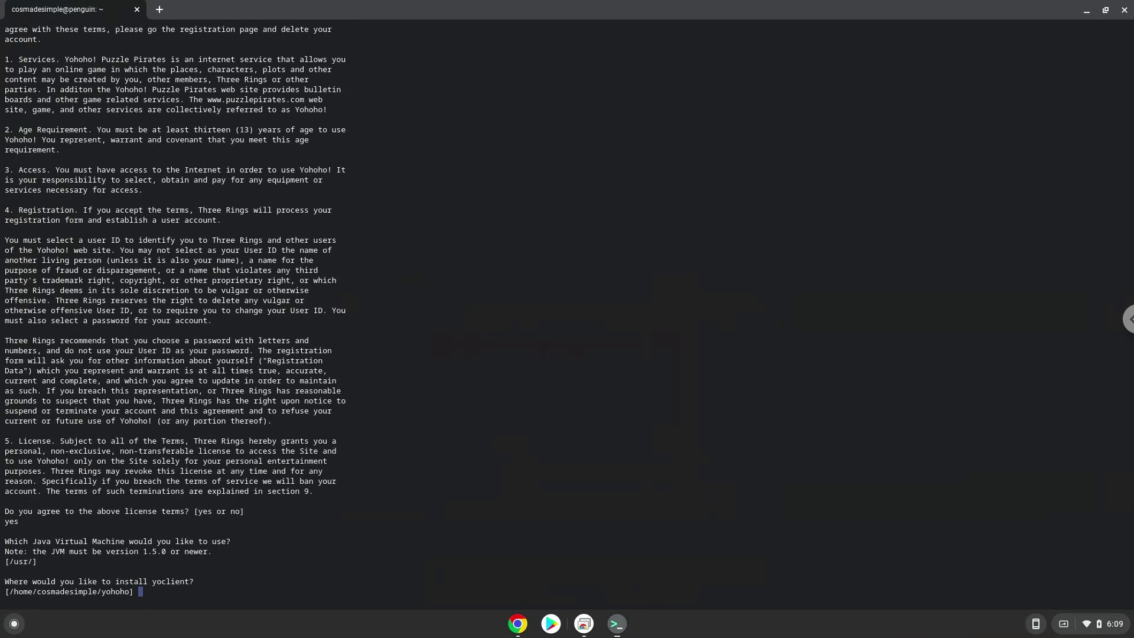
{"action": "key", "text": "Return"}
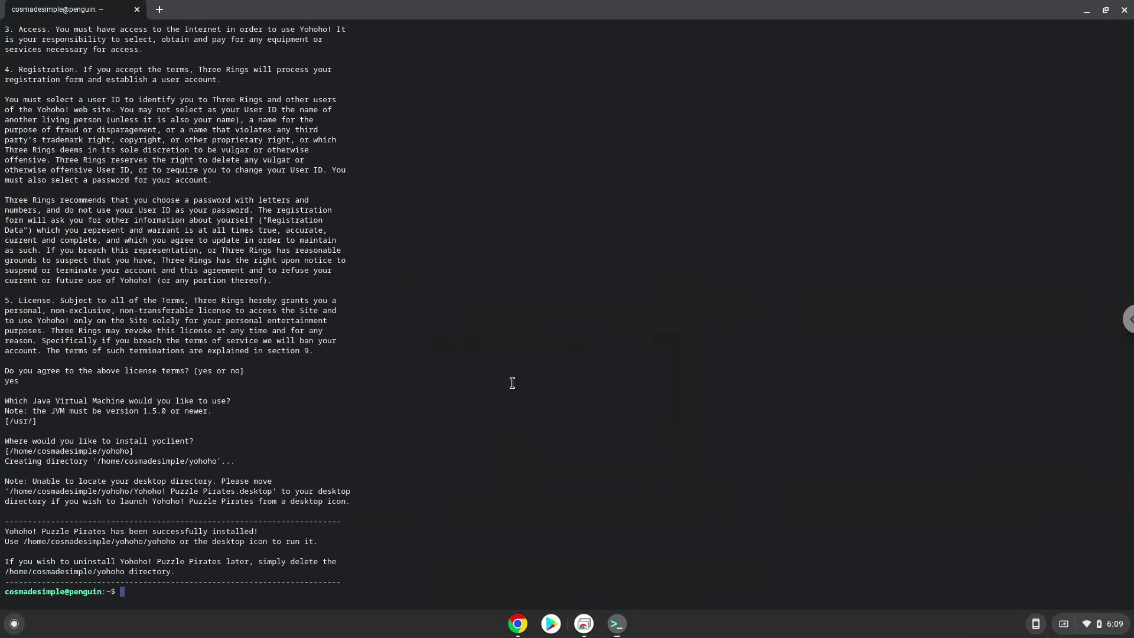
- Copy "./yohoho/yohoho" from the Chrome document, run it in Terminal to launch Puzzle Pirates, and close the game window once it has loaded
{"action": "left_click", "coordinate": [518, 624]}
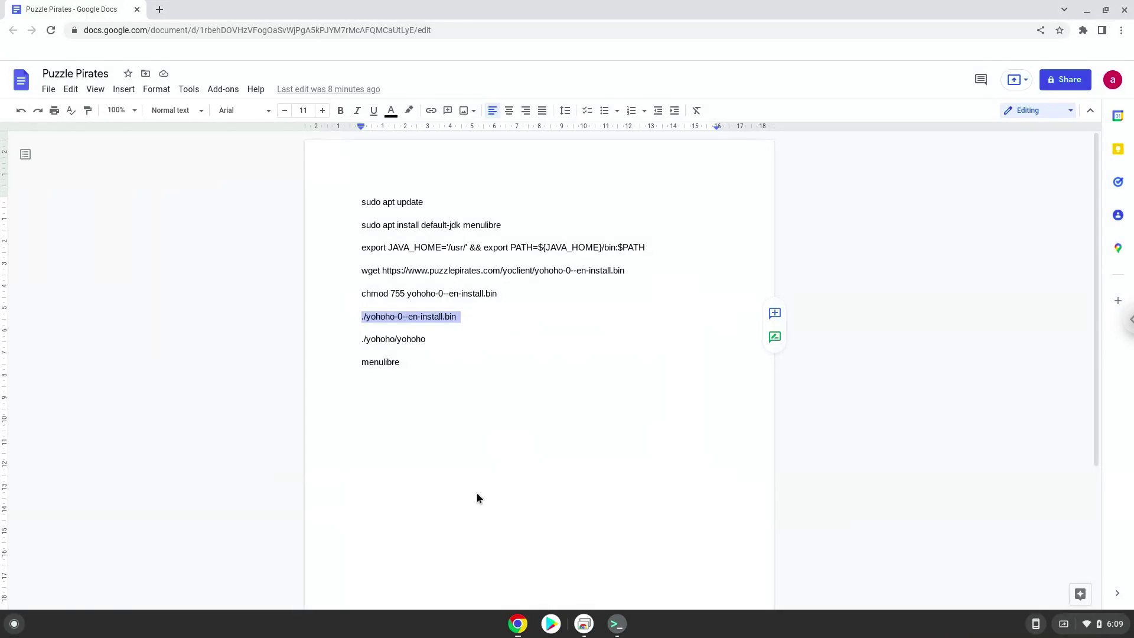
{"action": "triple_click", "coordinate": [416, 340]}
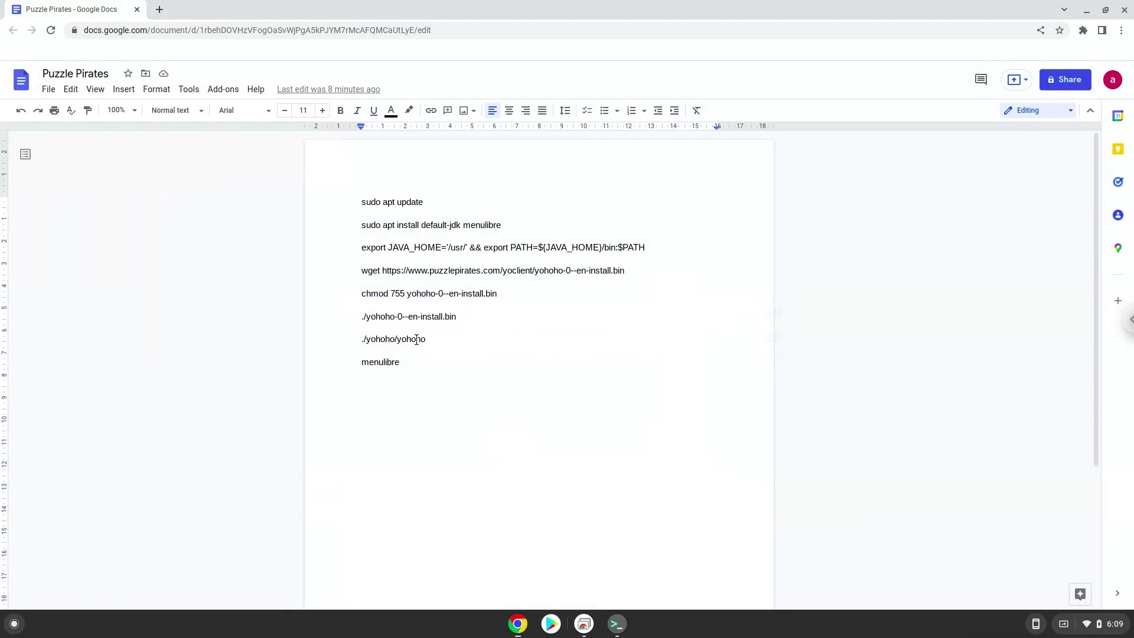
{"action": "right_click", "coordinate": [416, 340]}
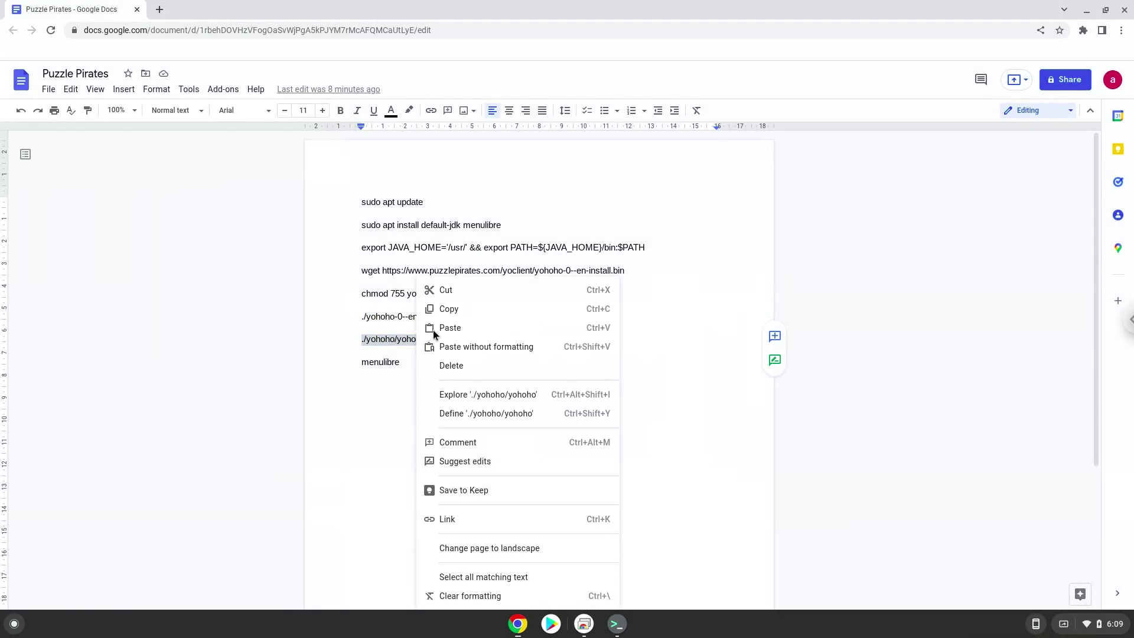
{"action": "left_click", "coordinate": [468, 312]}
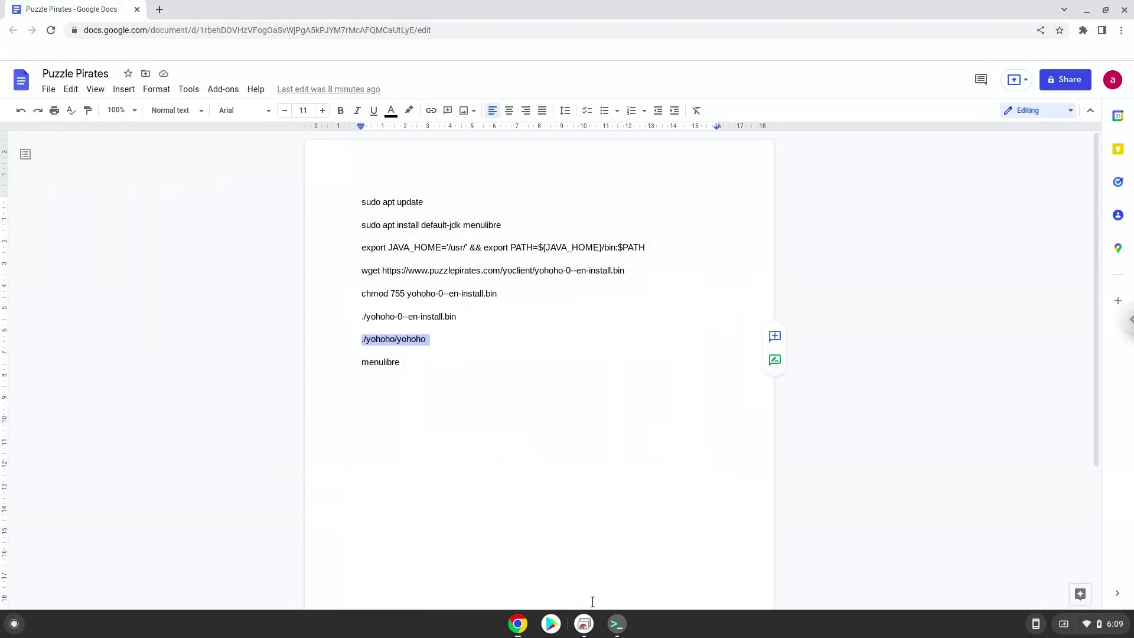
{"action": "left_click", "coordinate": [610, 630]}
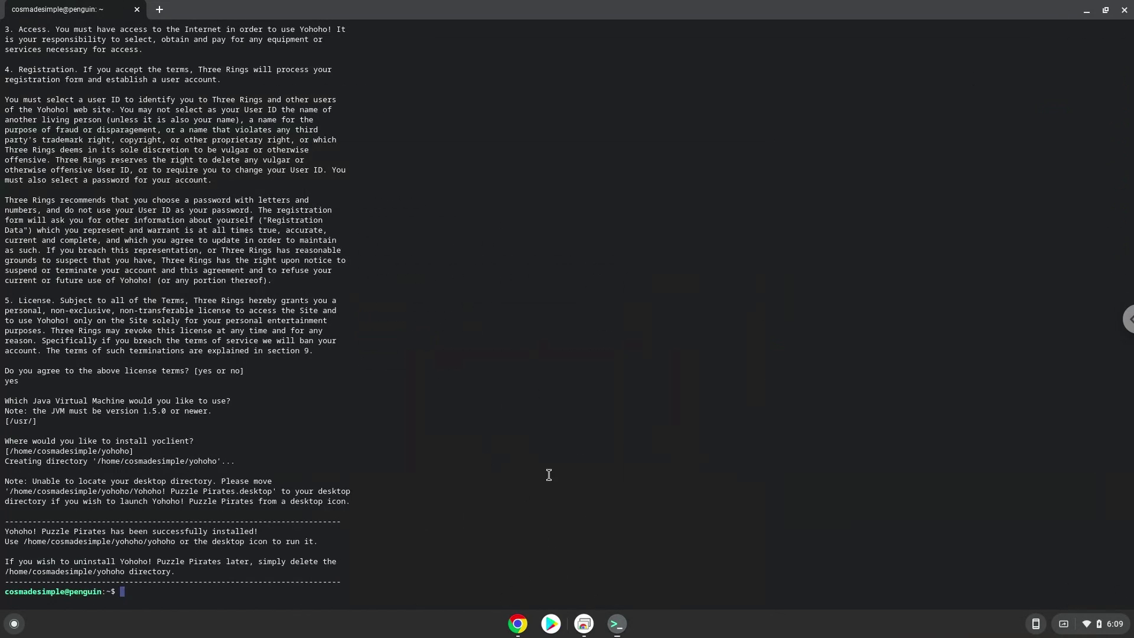
{"action": "key", "text": "ctrl+shift+v"}
{"action": "key", "text": "Return"}
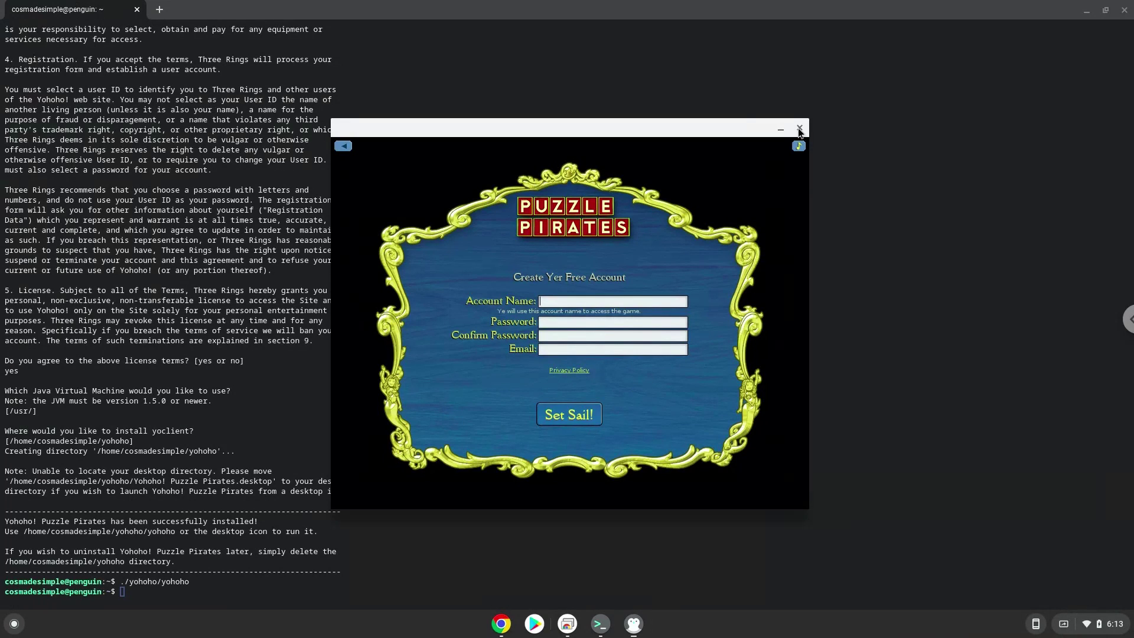
{"action": "left_click", "coordinate": [799, 127]}
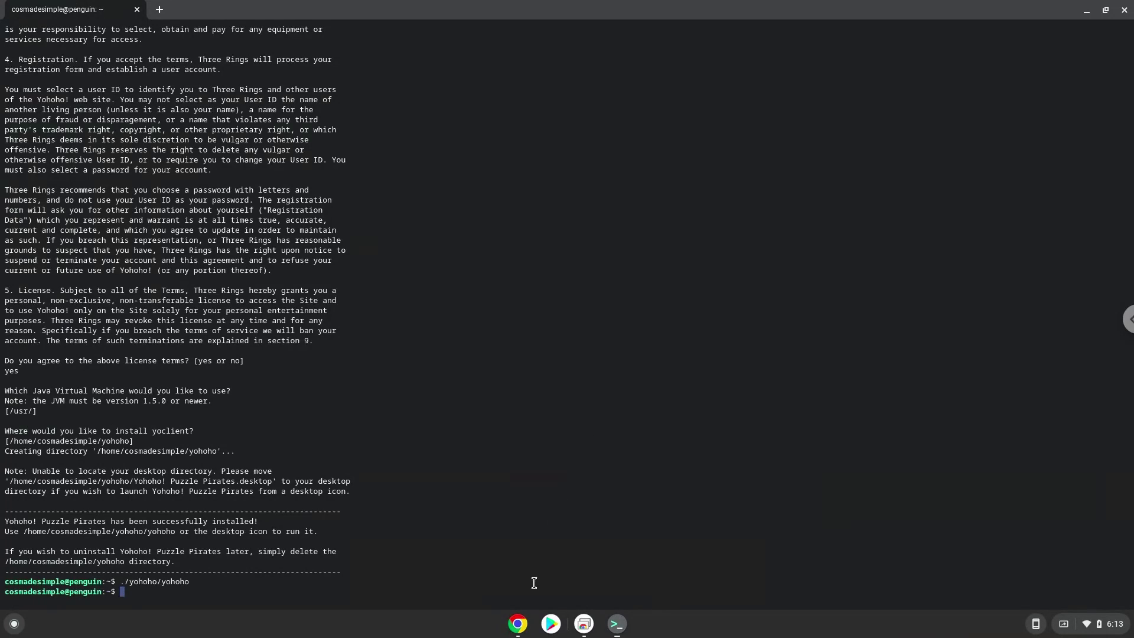
- Copy "menulibre" from the Chrome document and run it in Terminal to open the menu editor
{"action": "left_click", "coordinate": [517, 624]}
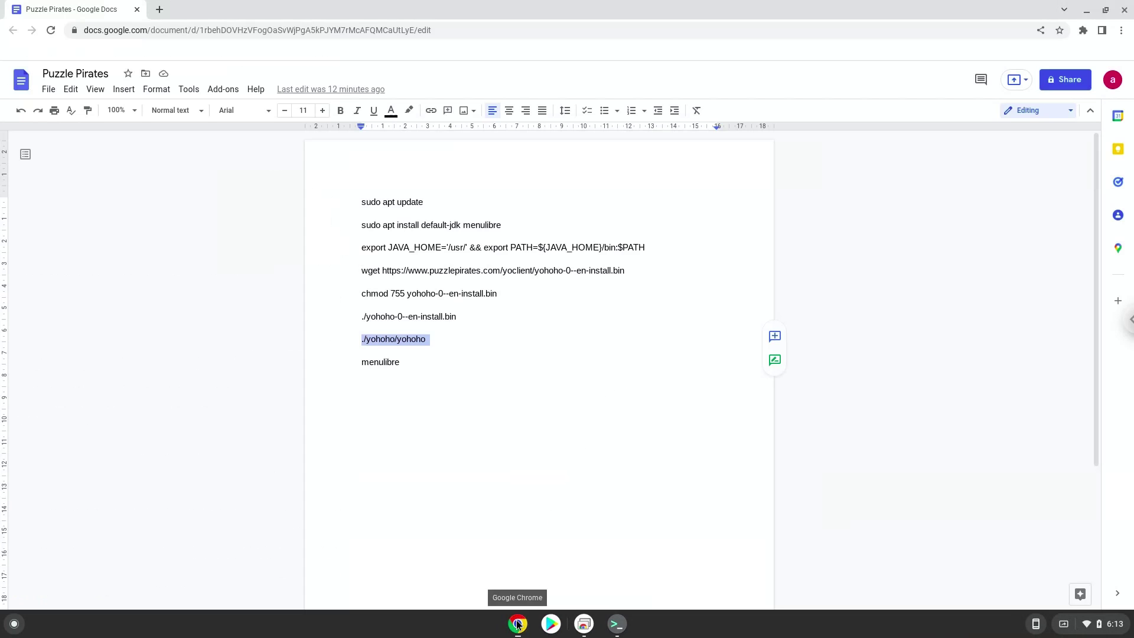
{"action": "double_click", "coordinate": [379, 363]}
{"action": "right_click", "coordinate": [379, 363]}
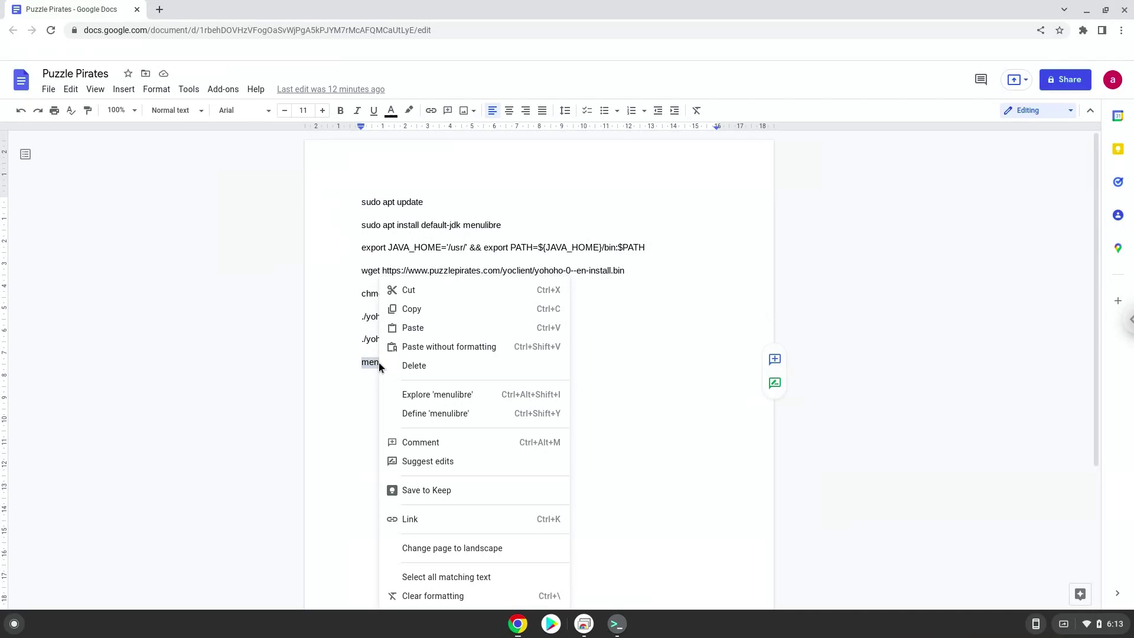
{"action": "left_click", "coordinate": [410, 308]}
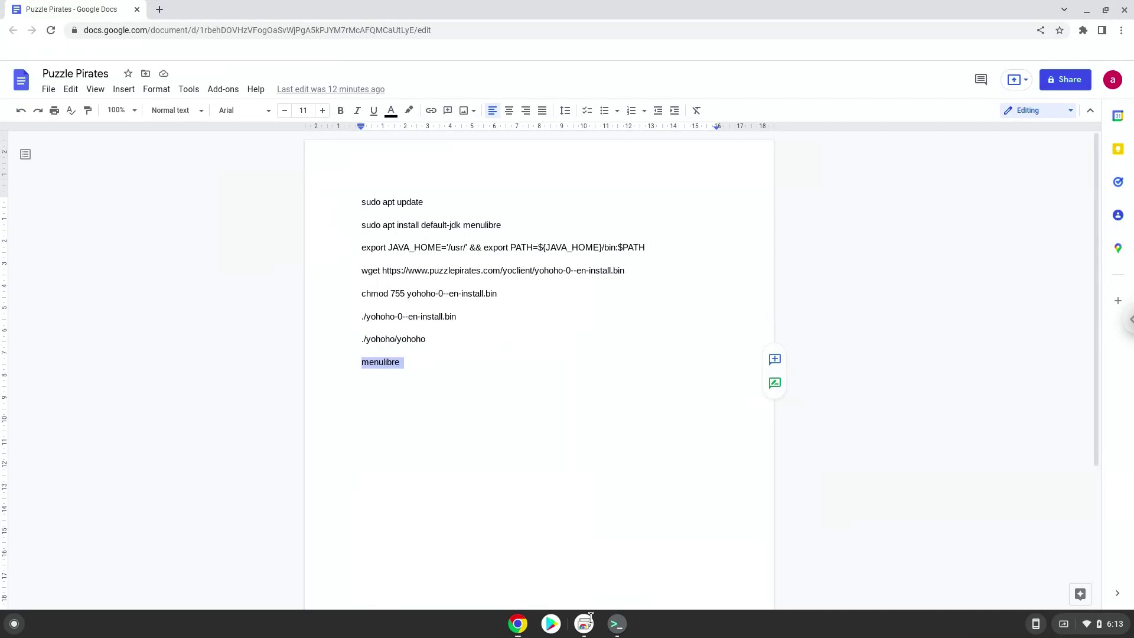
{"action": "left_click", "coordinate": [617, 624]}
{"action": "key", "text": "ctrl+shift+v"}
{"action": "key", "text": "Return"}
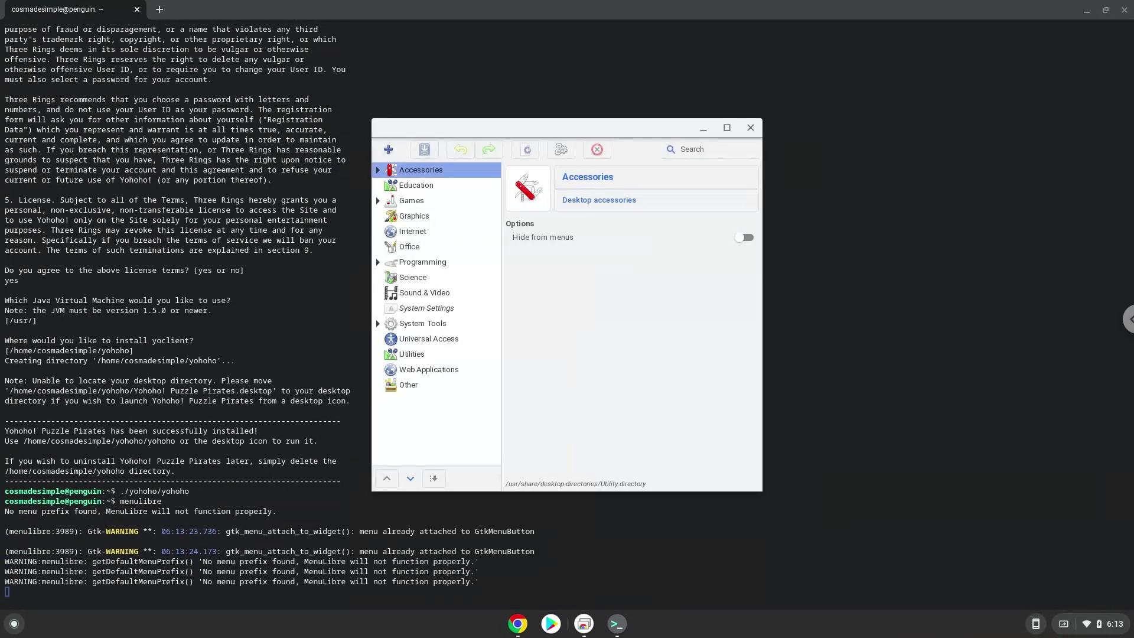
- Add a new launcher to the Games category and name it "Puzzle Pirates"
{"action": "left_click", "coordinate": [435, 205]}
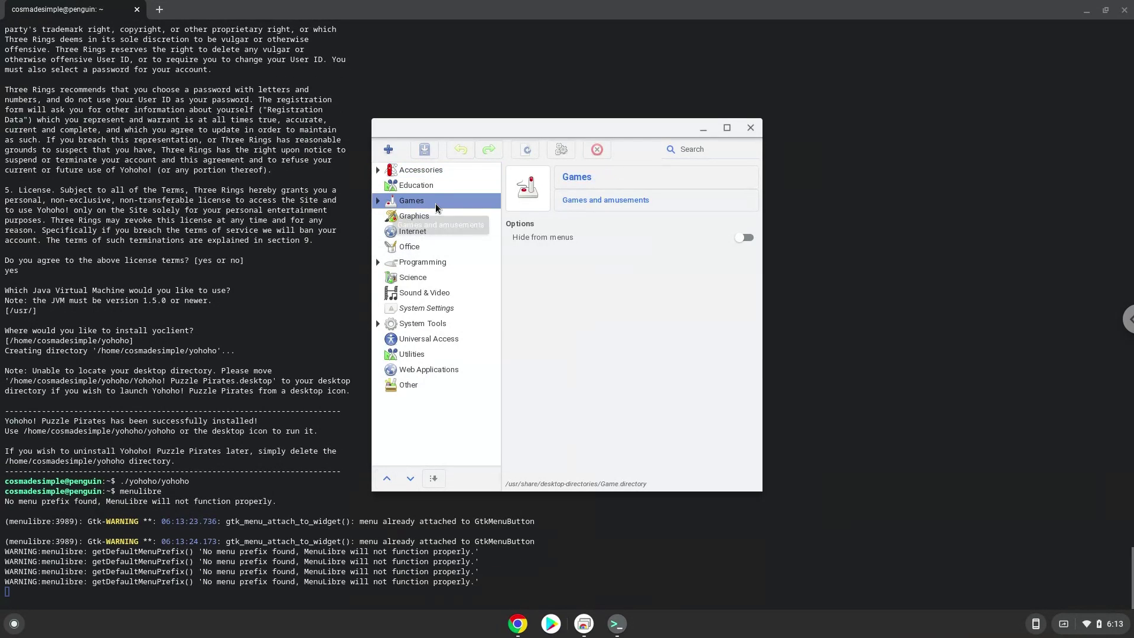
{"action": "left_click", "coordinate": [386, 148]}
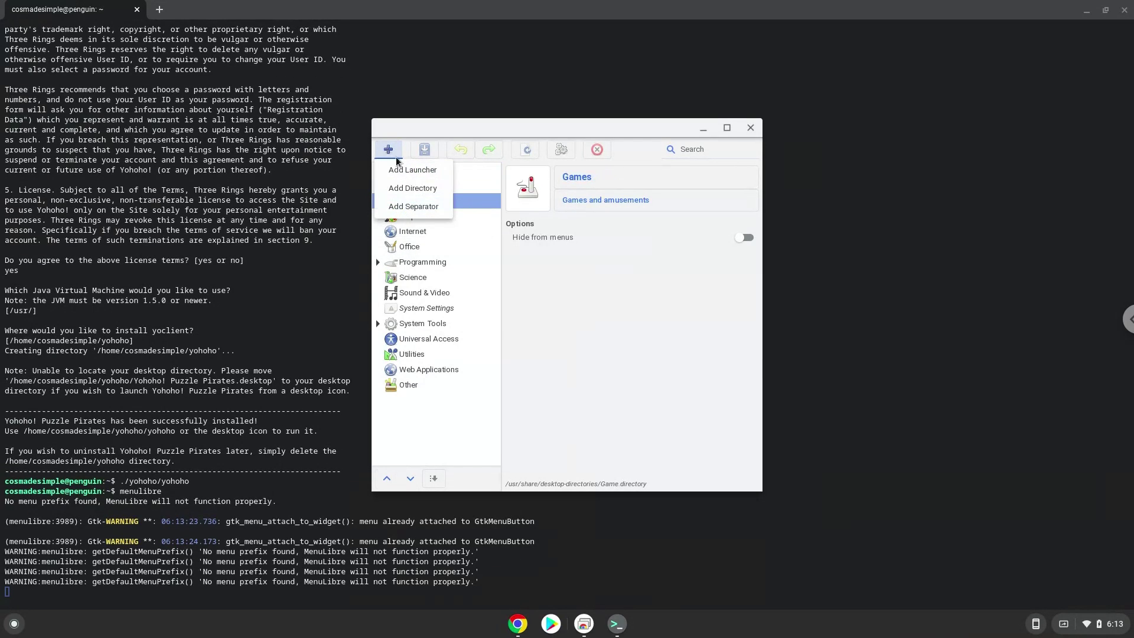
{"action": "left_click", "coordinate": [407, 170]}
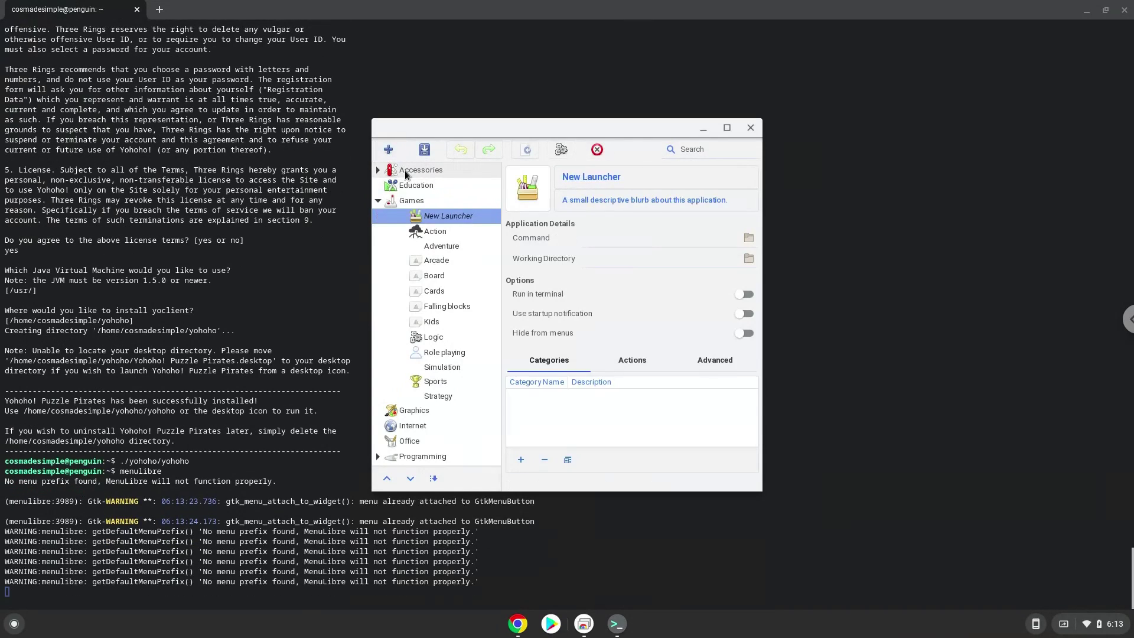
{"action": "left_click", "coordinate": [607, 177]}
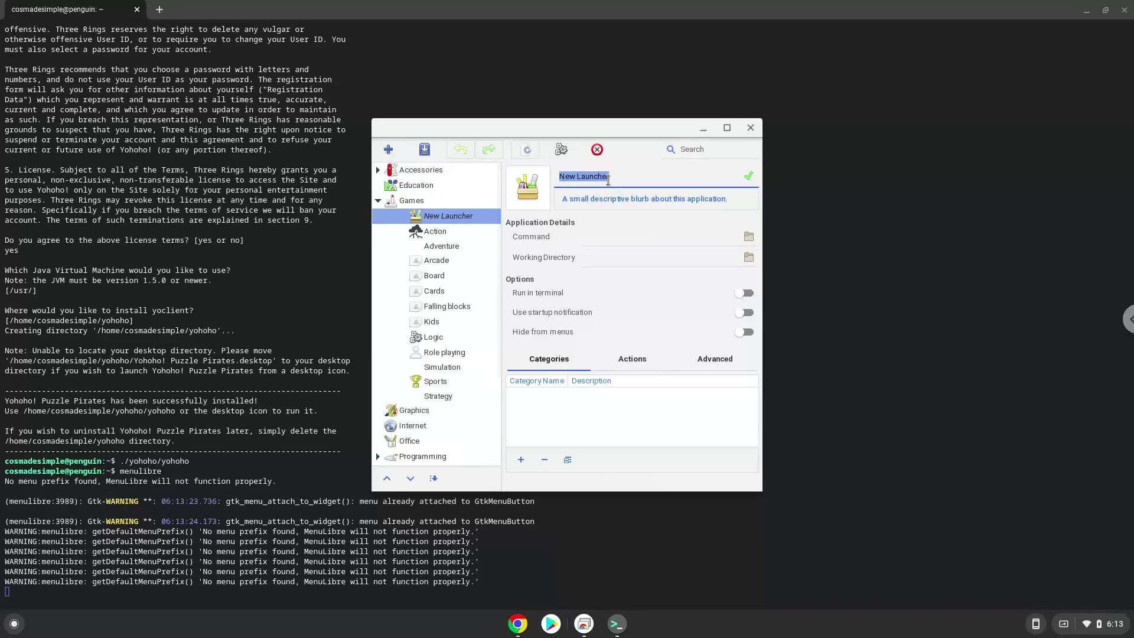
{"action": "type", "text": "Puzzpl"}
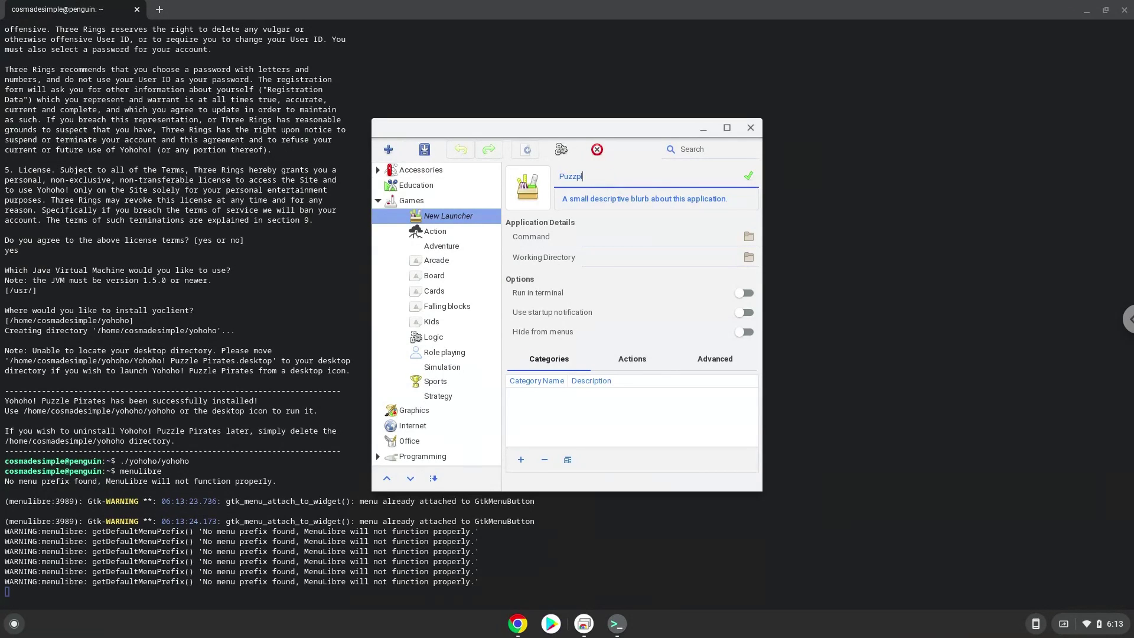
{"action": "key", "text": "BackSpace"}
{"action": "key", "text": "BackSpace"}
{"action": "type", "text": "le Pirates"}
{"action": "left_click", "coordinate": [748, 177]}
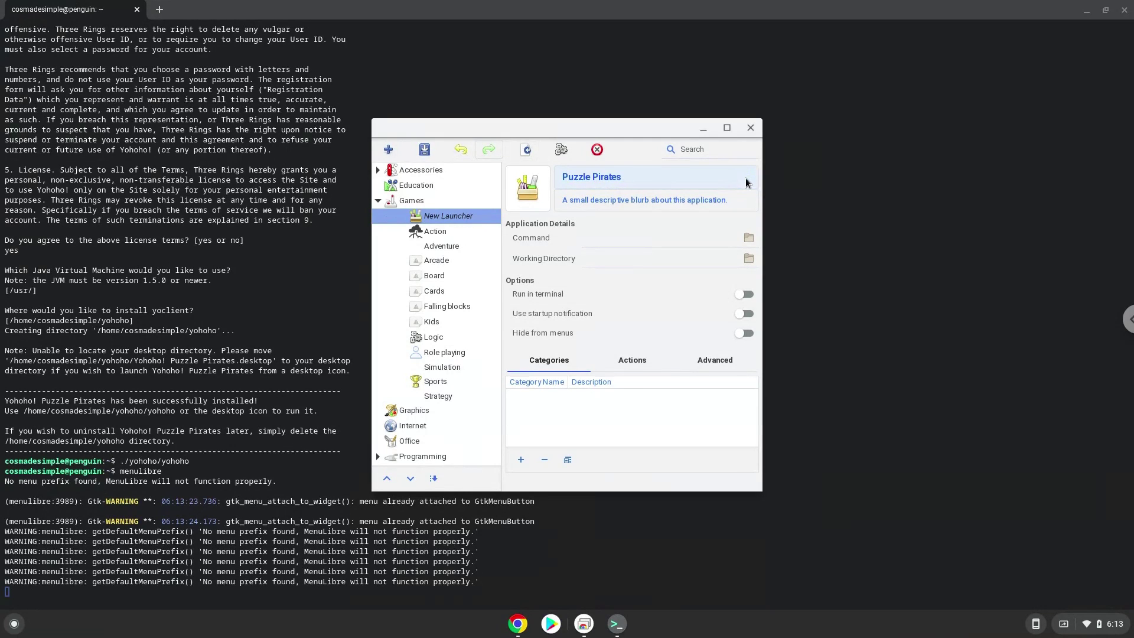
- Set the launcher's command to the yohoho program file in the home directory's yohoho folder and save the launcher
{"action": "left_click", "coordinate": [748, 239]}
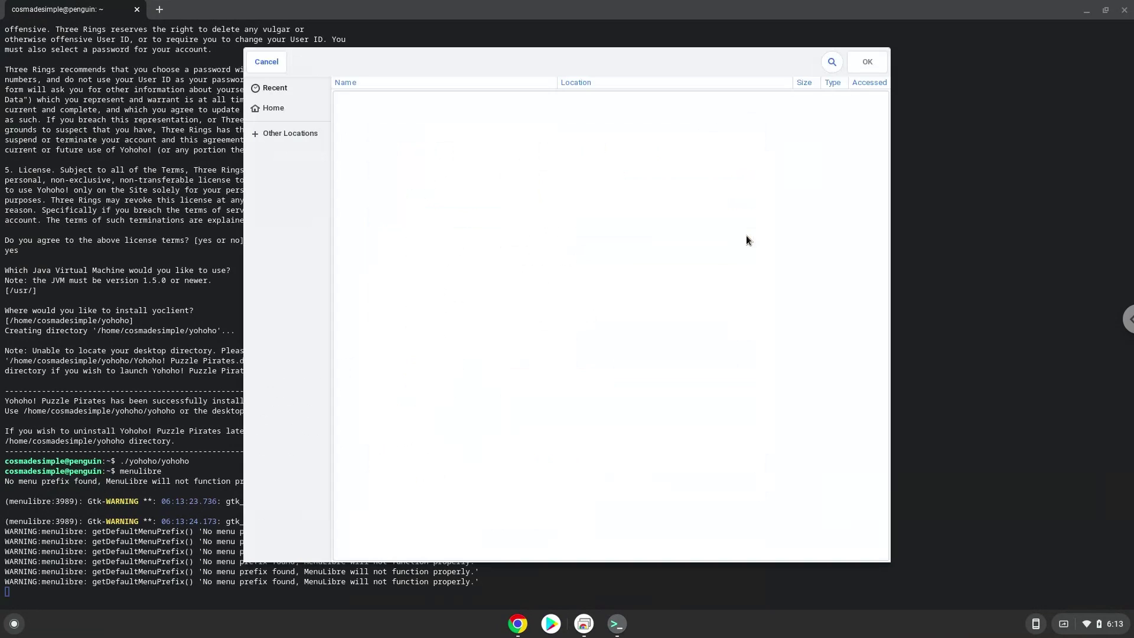
{"action": "left_click", "coordinate": [275, 108]}
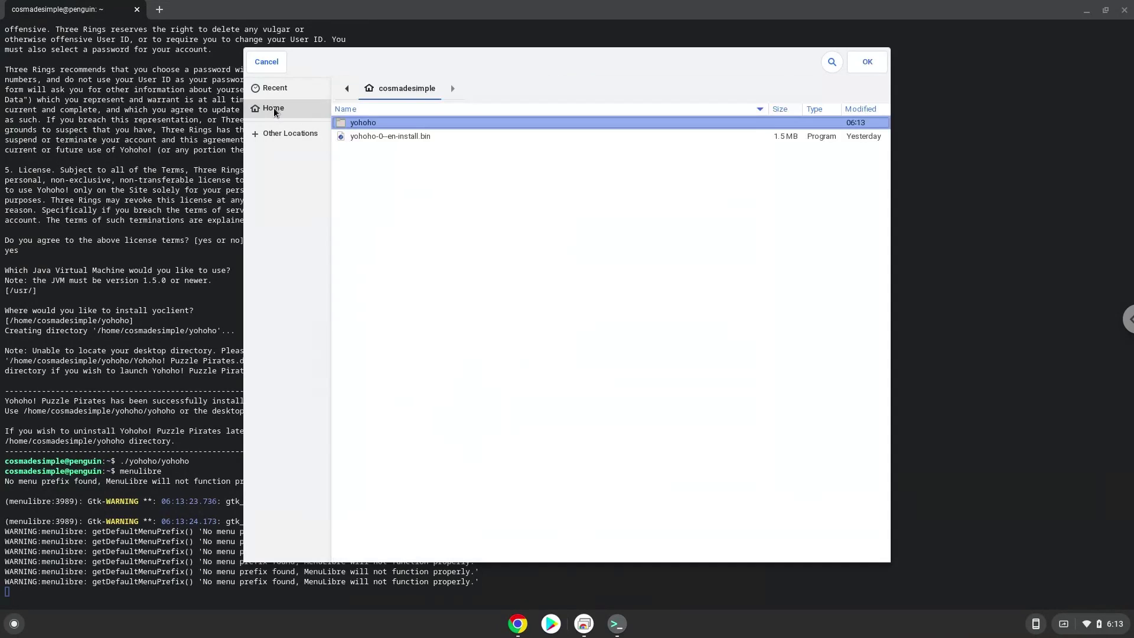
{"action": "double_click", "coordinate": [354, 127]}
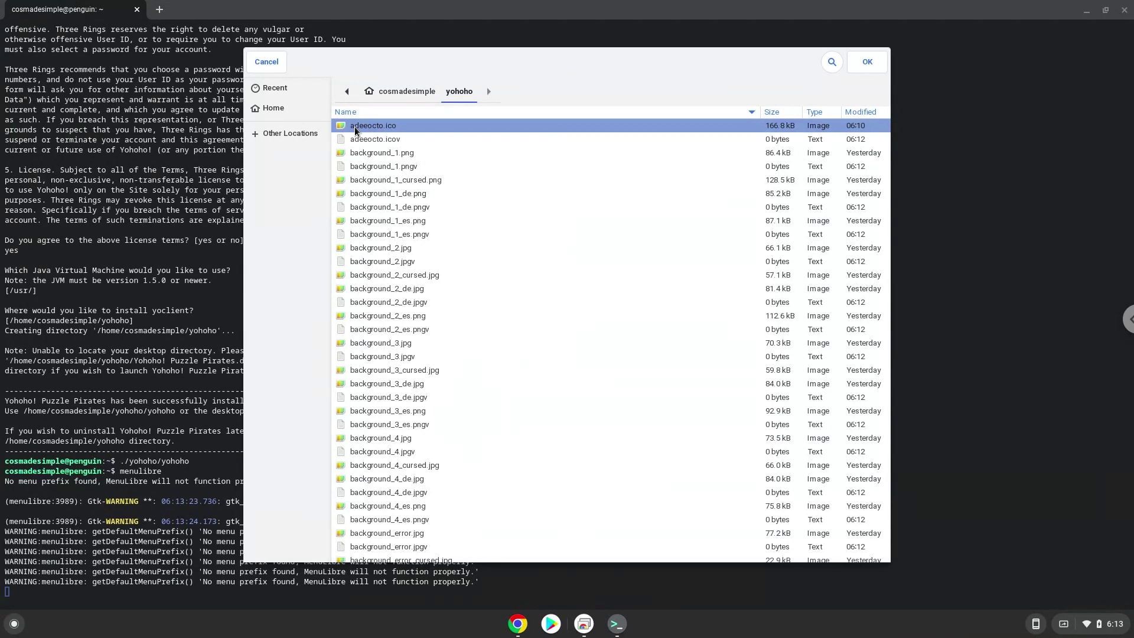
{"action": "scroll", "coordinate": [355, 126], "scroll_direction": "down", "scroll_amount": 7}
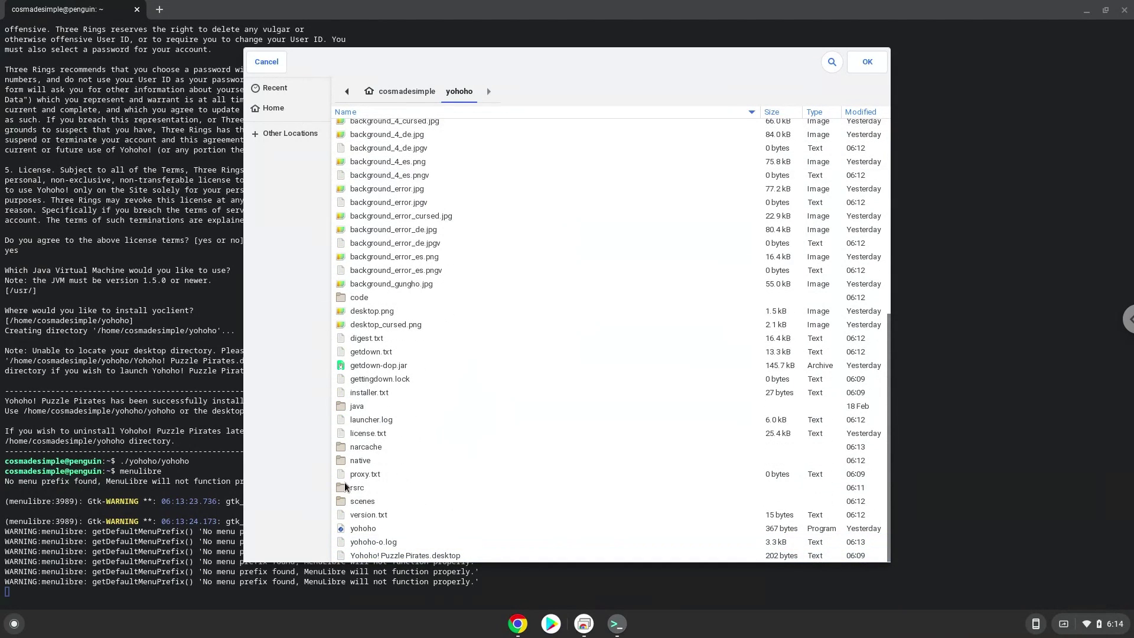
{"action": "double_click", "coordinate": [341, 530]}
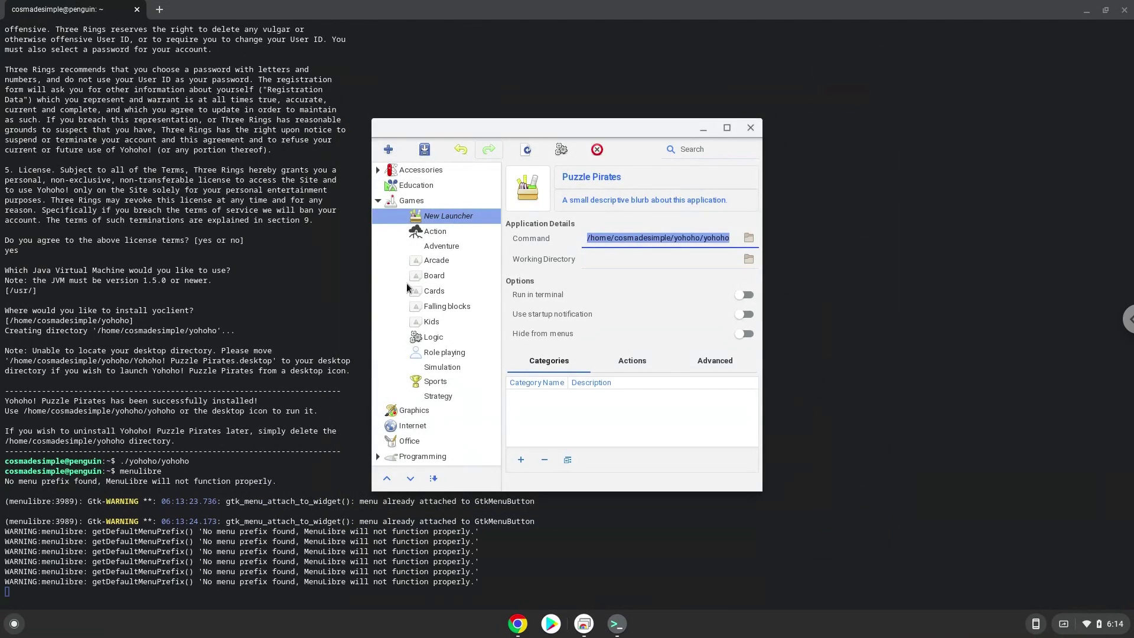
{"action": "left_click", "coordinate": [424, 150]}
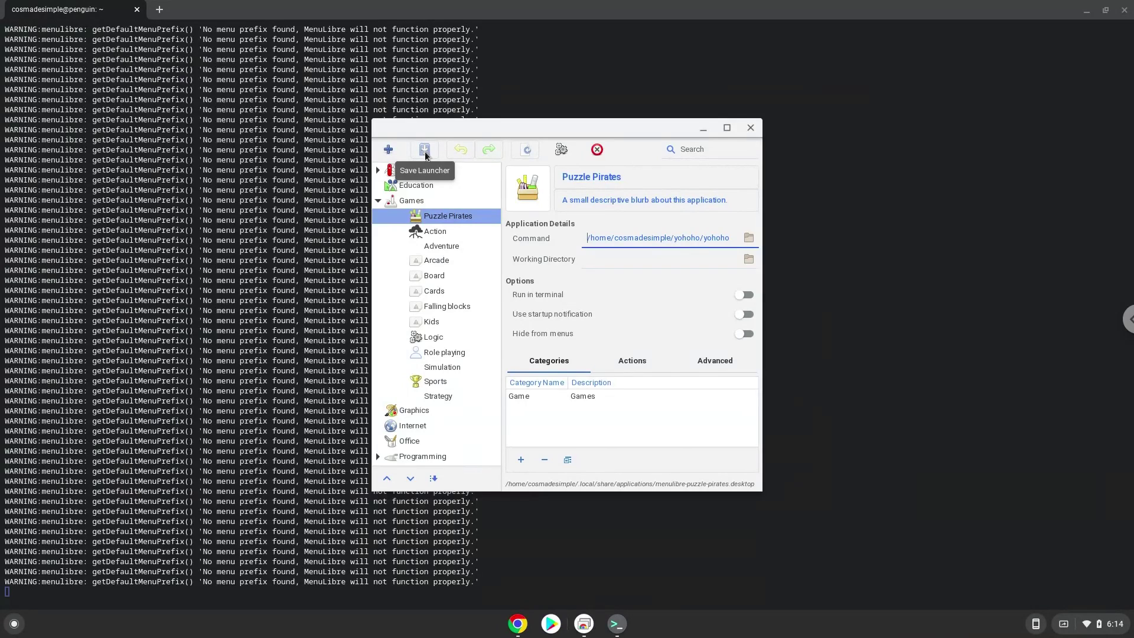
- Close the menu editor and the Terminal window, confirming that the app may be left
{"action": "left_click", "coordinate": [751, 129]}
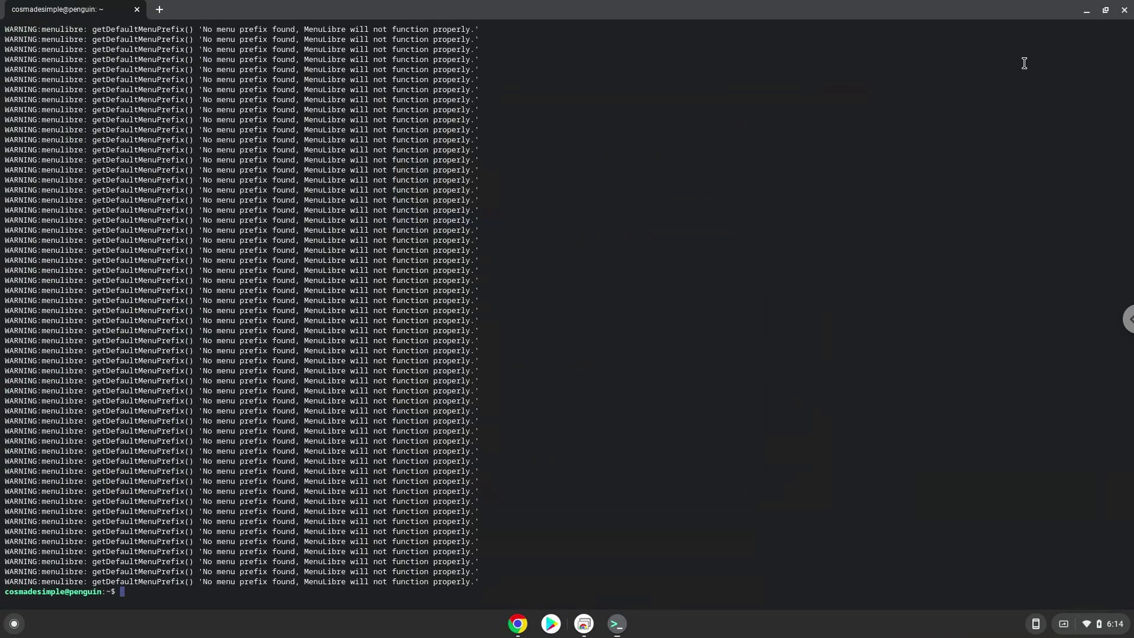
{"action": "left_click", "coordinate": [1124, 11]}
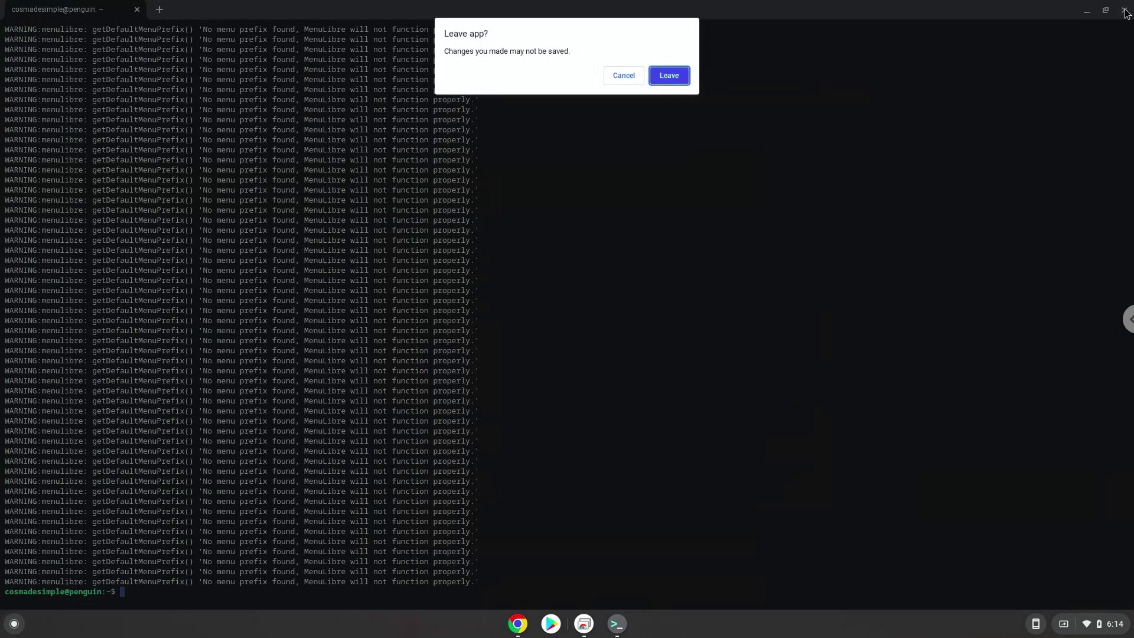
{"action": "left_click", "coordinate": [669, 75]}
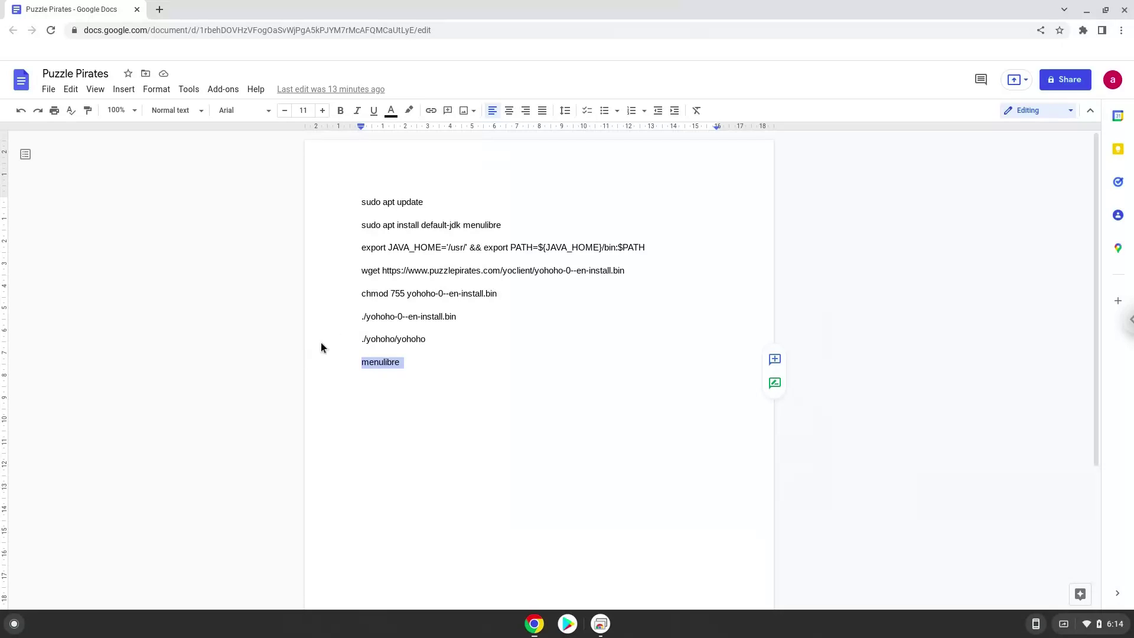
- Launch Puzzle Pirates from the Linux apps folder and close the Chrome window with the commands document
{"action": "left_click", "coordinate": [14, 623]}
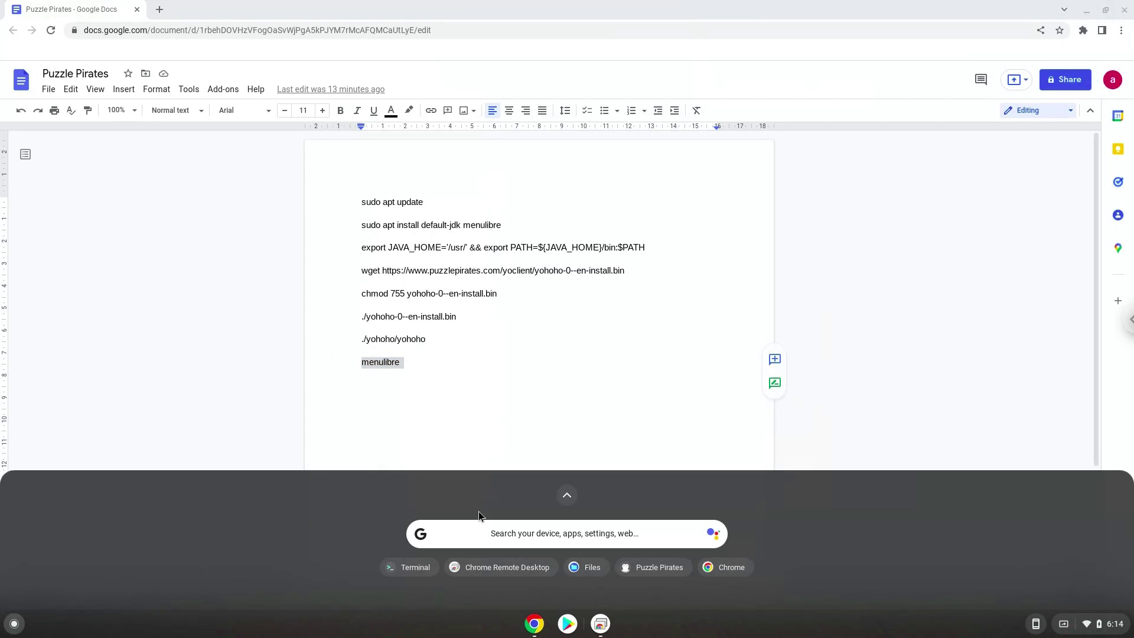
{"action": "left_click", "coordinate": [566, 497]}
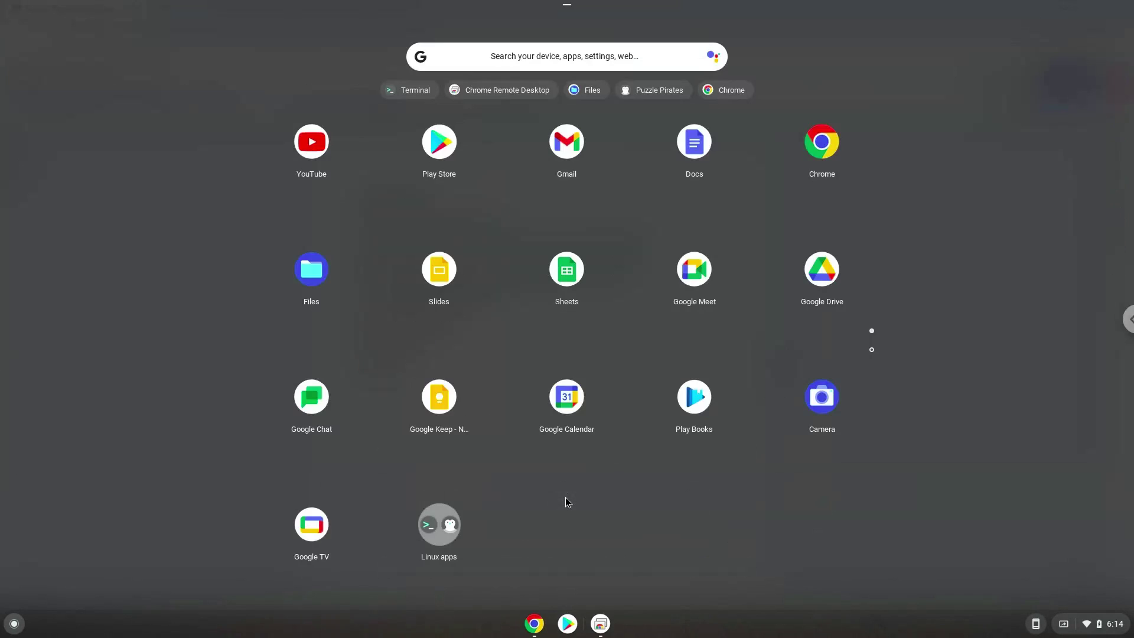
{"action": "left_click", "coordinate": [449, 539]}
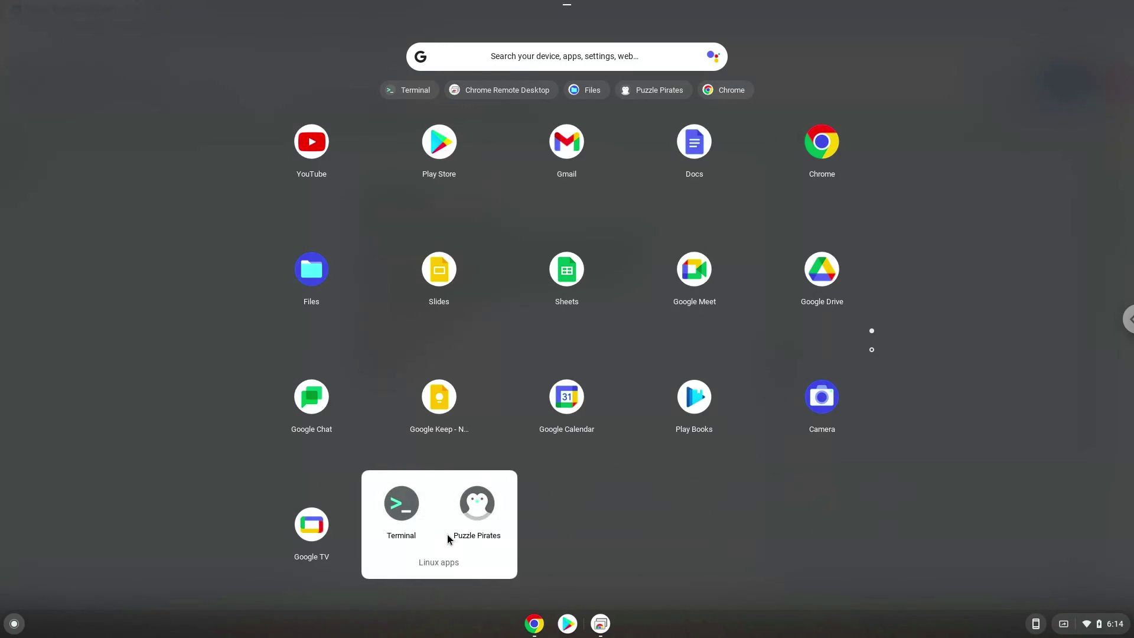
{"action": "left_click", "coordinate": [471, 507]}
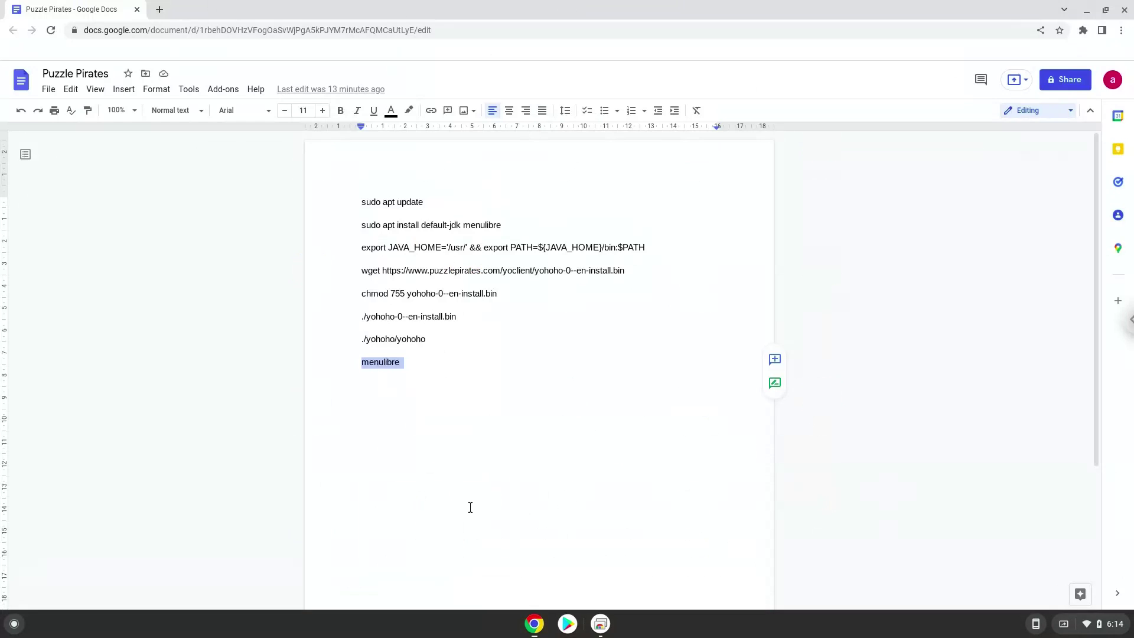
{"action": "left_click", "coordinate": [1124, 10]}
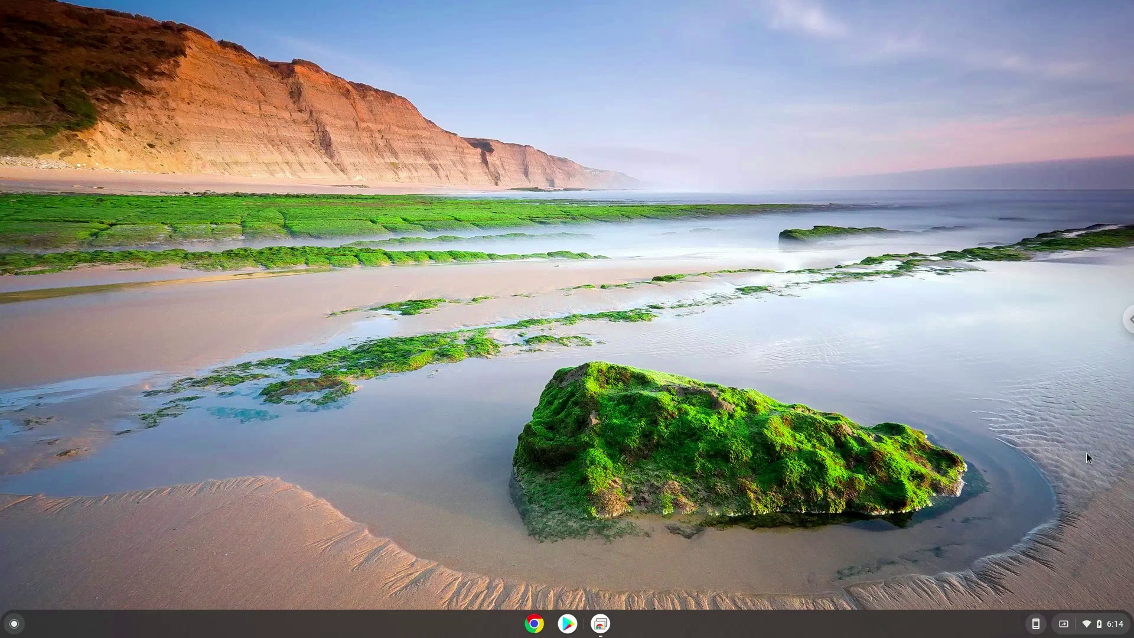